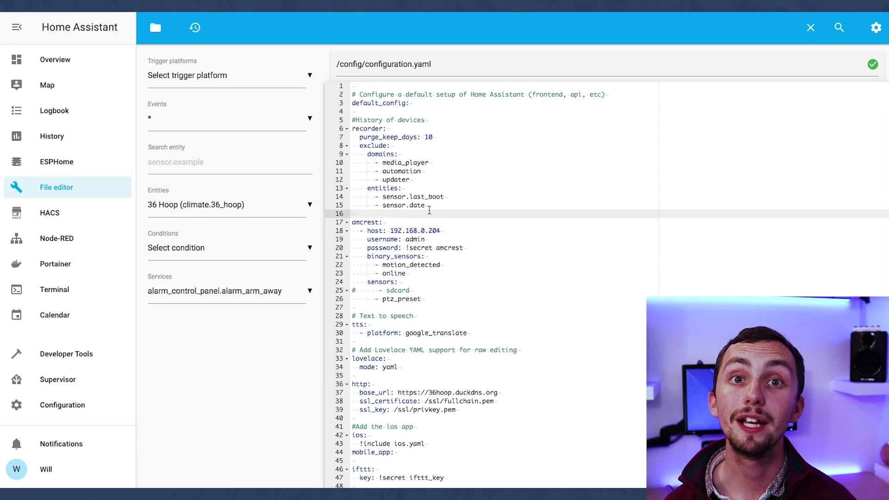
# Step: Open switch.yaml from the File editor's configuration file list
pyautogui.scroll(-10, 429, 211)
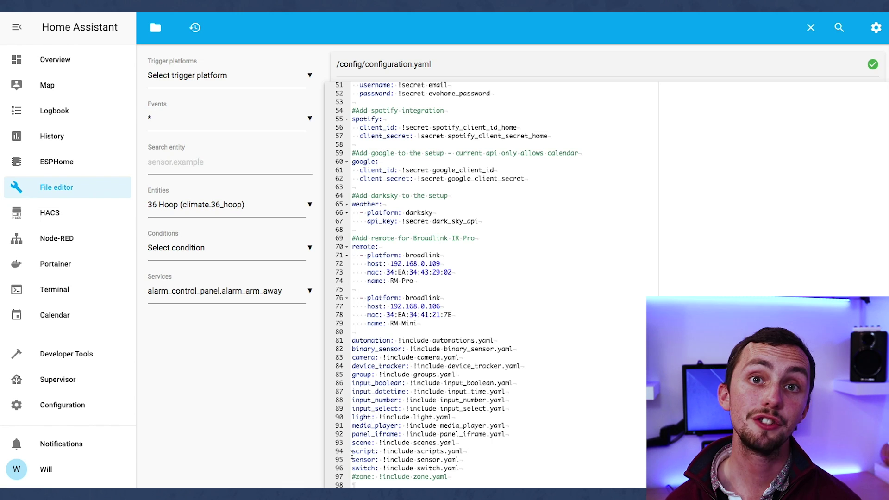
pyautogui.moveTo(352, 468); pyautogui.dragTo(441, 468)
pyautogui.click(155, 28)
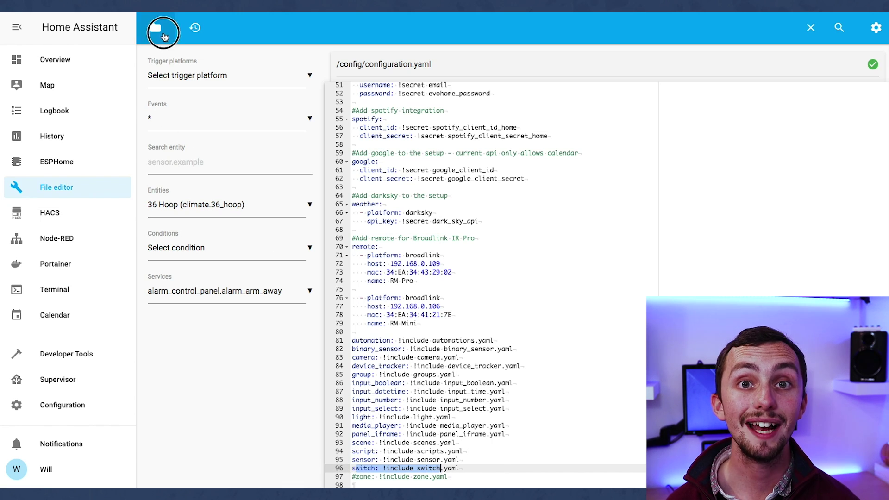
pyautogui.scroll(-10, 202, 324)
pyautogui.scroll(-3, 202, 329)
# Step: Add '- platform: switchbot' with mac F2:E4:5C:79:F9:B6 at the top of switch.yaml and save
pyautogui.click(185, 443)
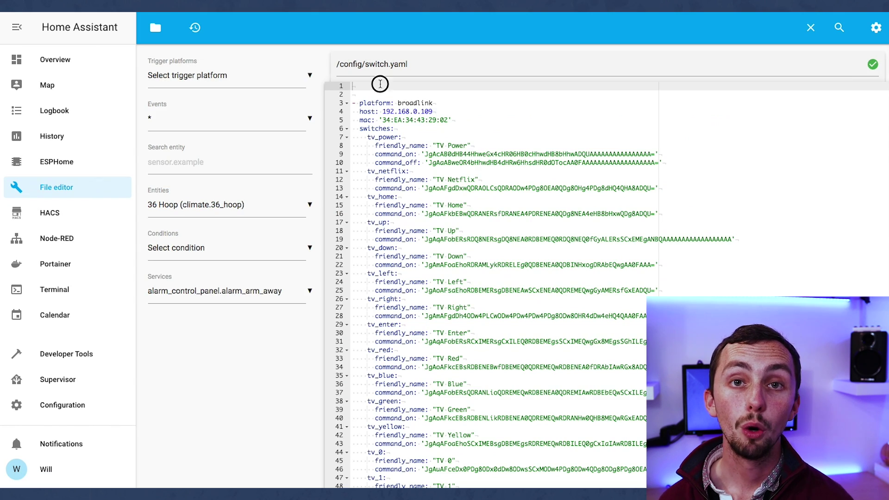
pyautogui.write('- plat')
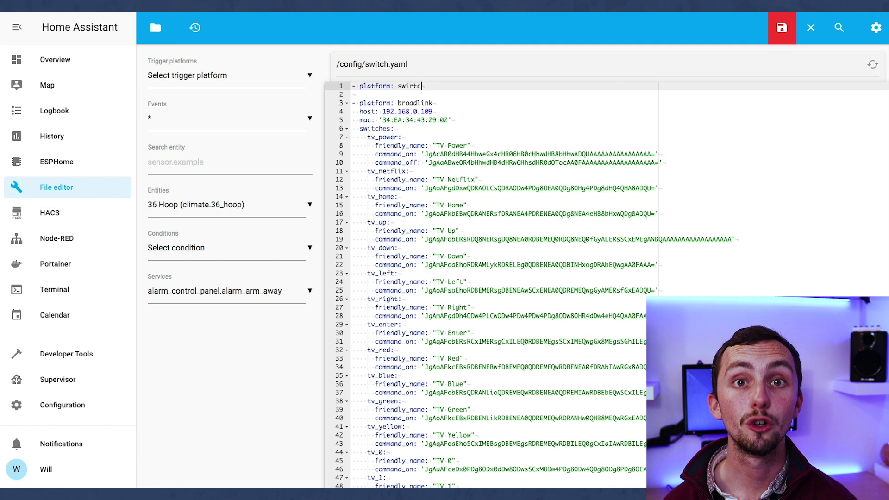
pyautogui.write('form: switchbot')
pyautogui.press('Return')
pyautogui.write('mac: ')
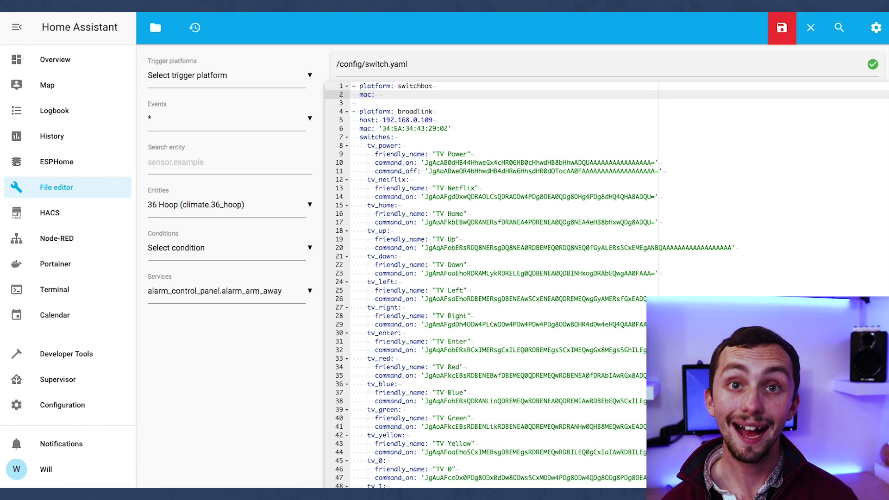
pyautogui.write('F2:E4:5')
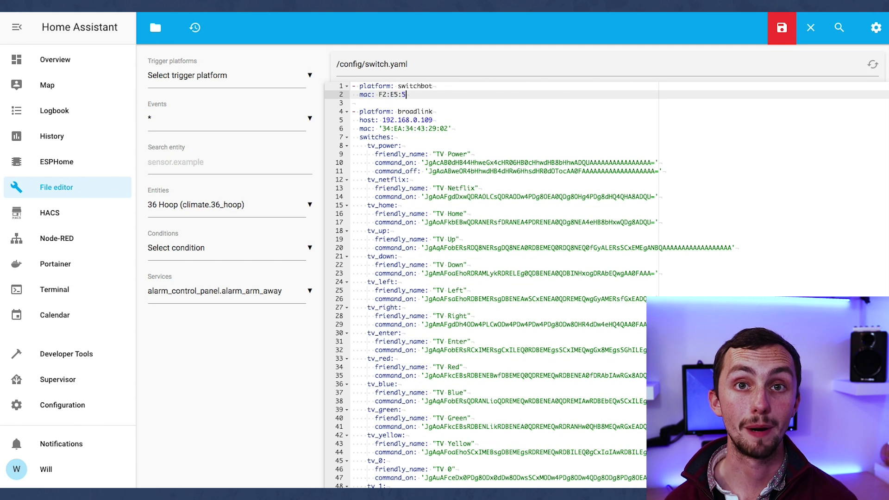
pyautogui.write('C:79:F9')
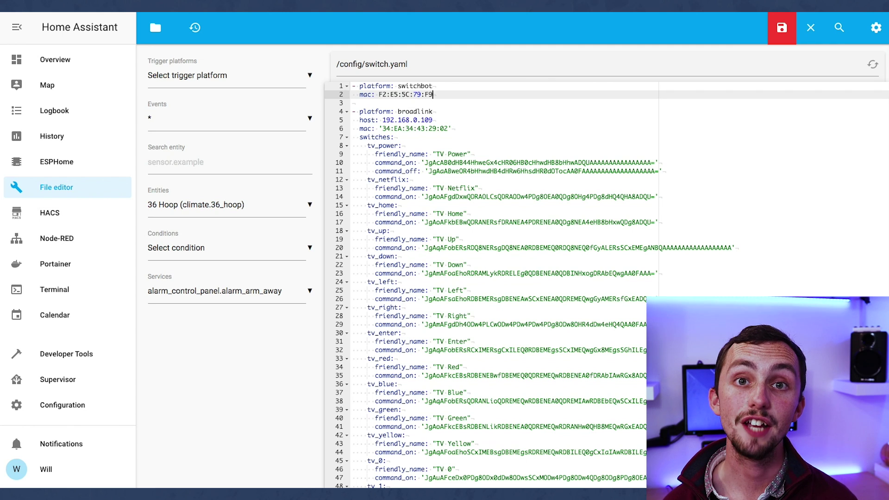
pyautogui.write(':B6"')
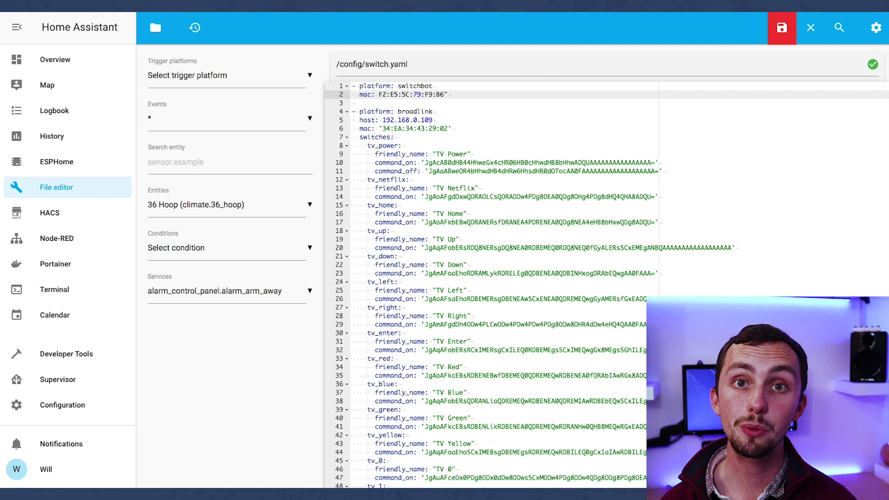
pyautogui.hotkey('ctrl', 's')
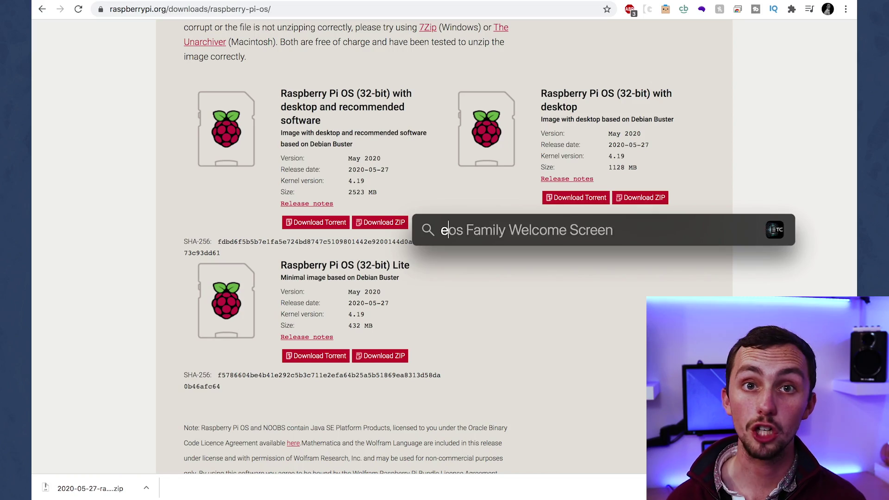
# Step: Flash the downloaded Raspberry Pi OS zip onto the 15.9 GB storage device with balenaEtcher
pyautogui.press('Return')
pyautogui.click(368, 237)
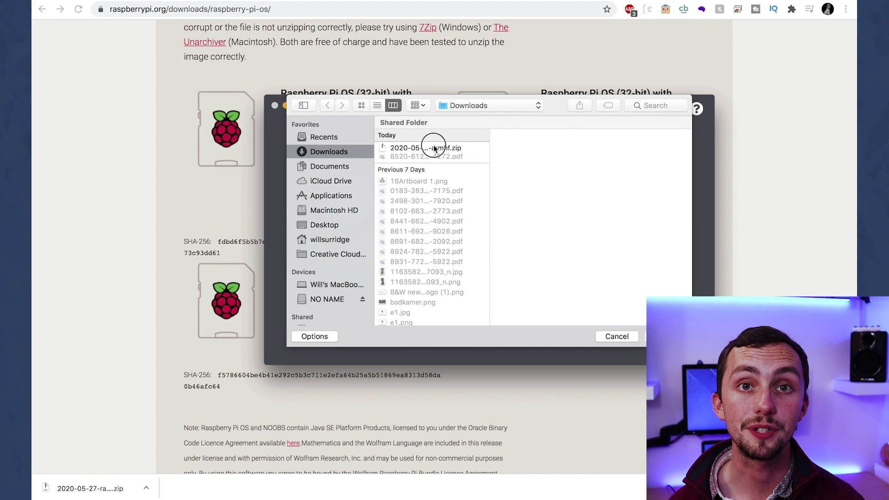
pyautogui.doubleClick(433, 147)
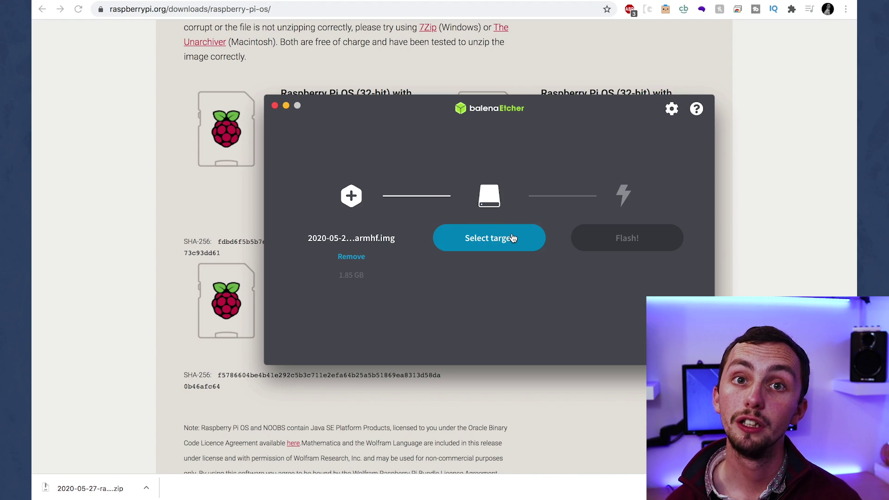
pyautogui.click(512, 238)
pyautogui.click(447, 198)
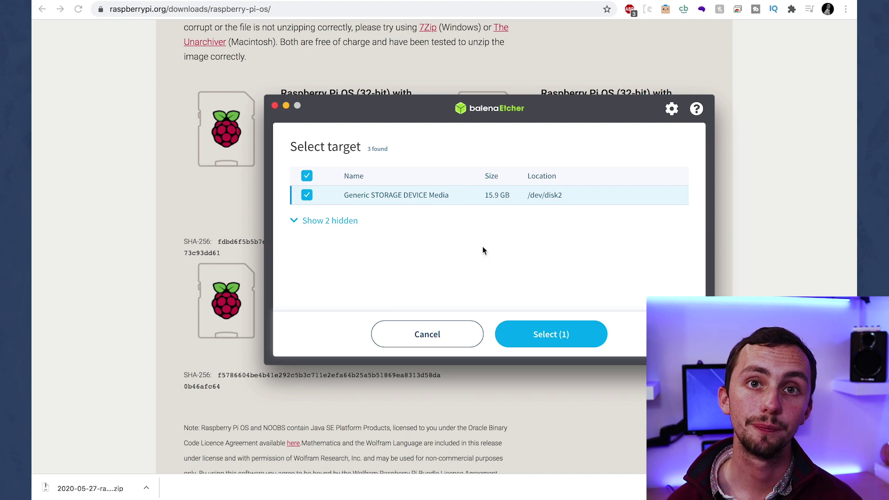
pyautogui.click(545, 343)
pyautogui.click(626, 240)
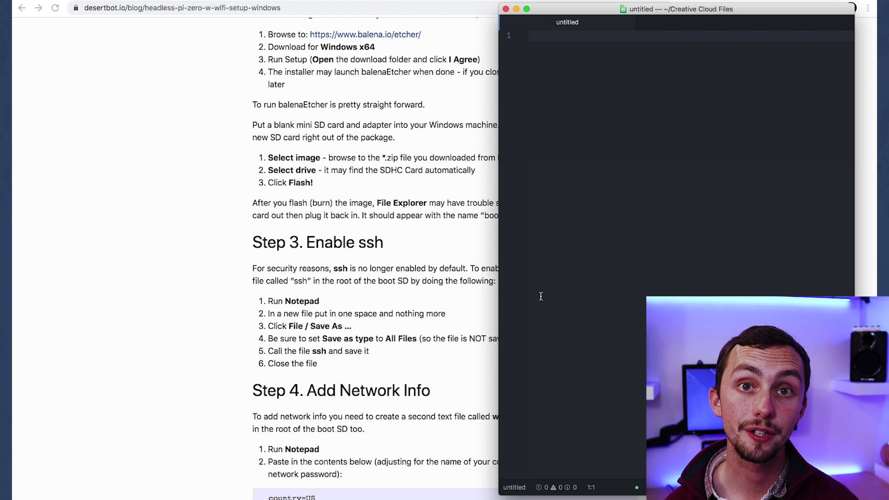
# Step: Save the empty Atom file as 'ssh' in the root of the boot volume
pyautogui.press('super+s')
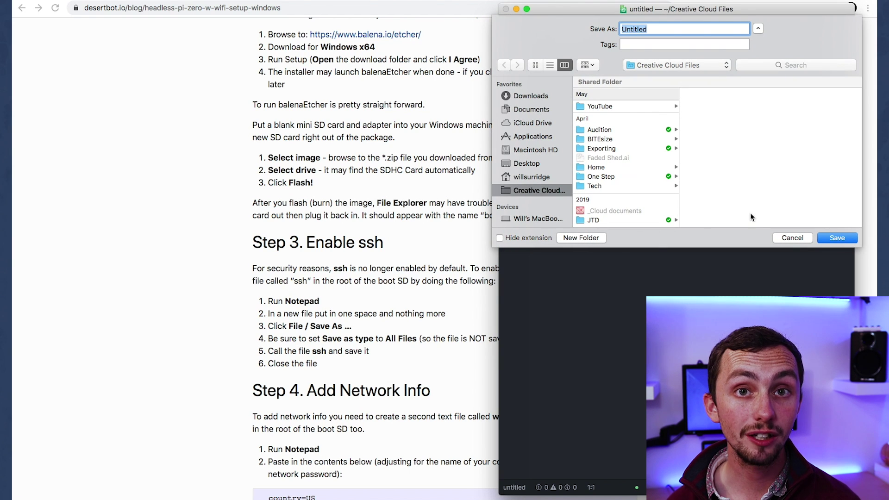
pyautogui.click(792, 237)
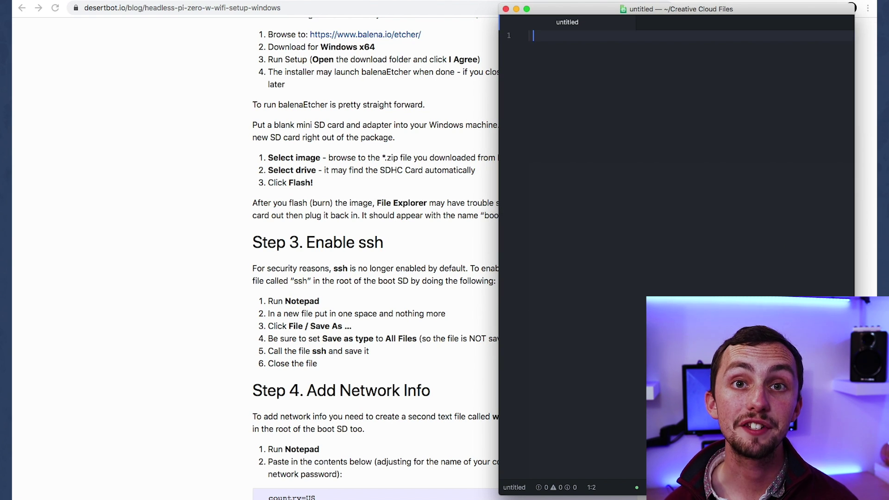
pyautogui.press('super+s')
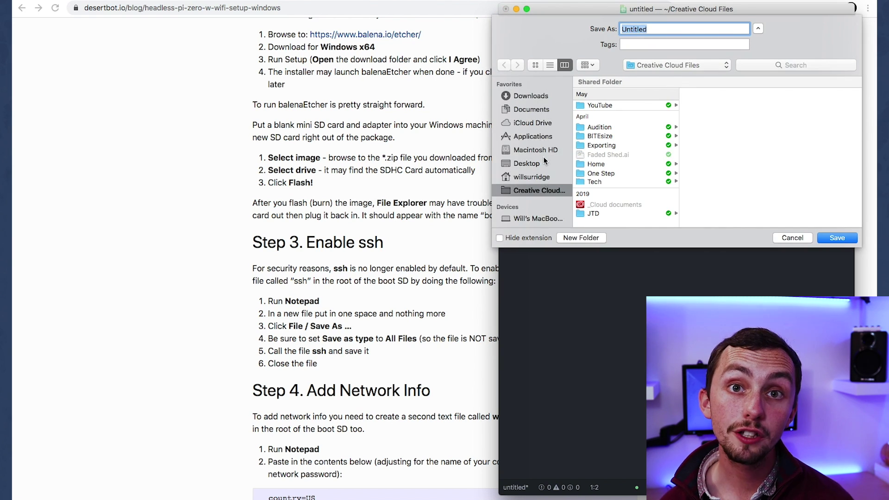
pyautogui.scroll(-5, 537, 162)
pyautogui.click(536, 160)
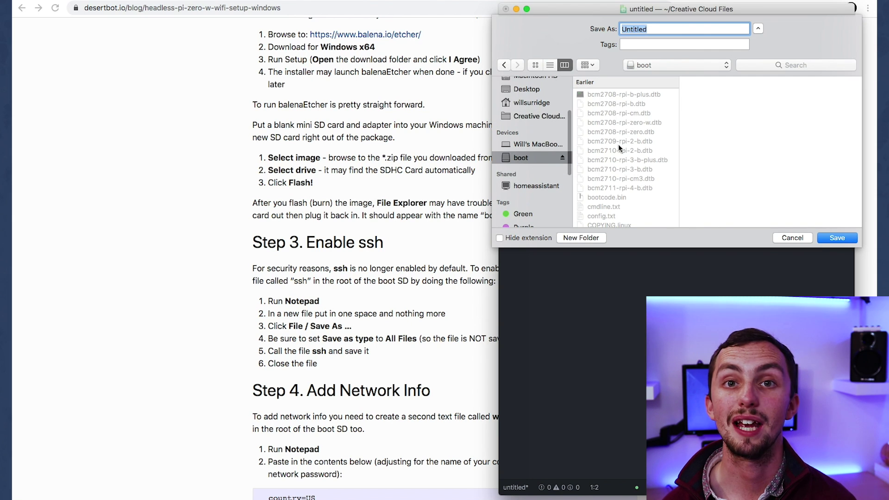
pyautogui.write('ssh')
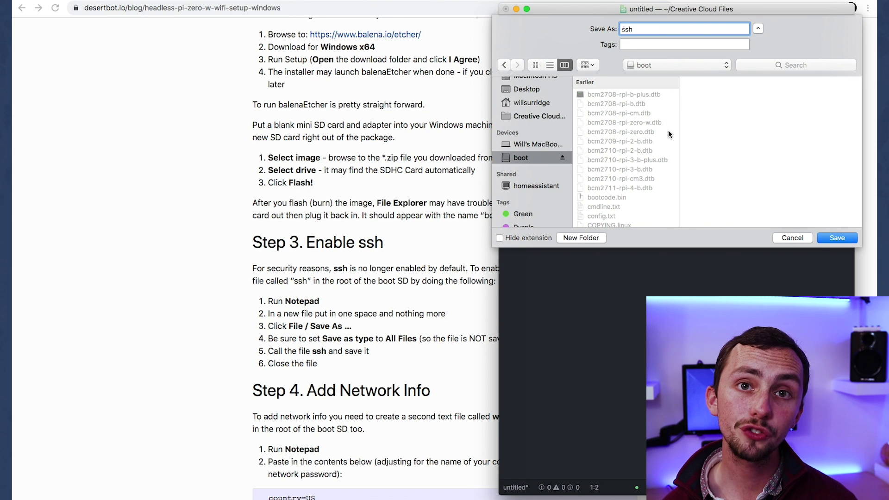
pyautogui.click(436, 329)
pyautogui.press('super+Tab')
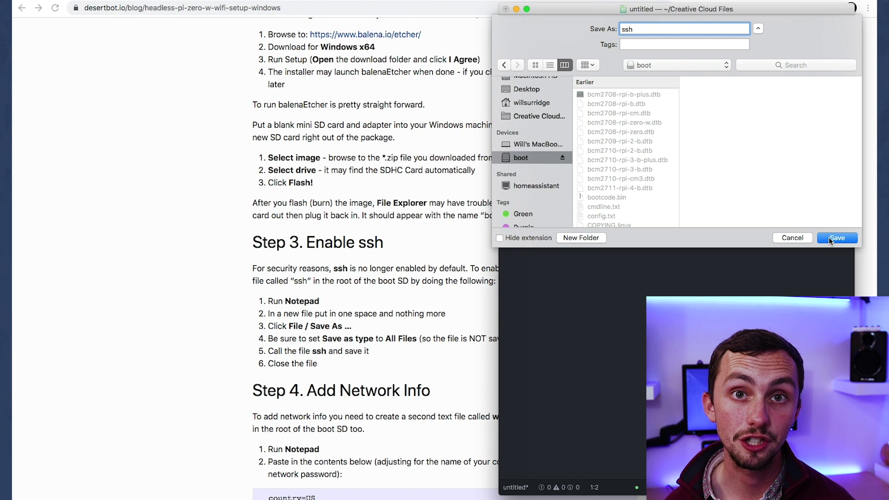
pyautogui.click(828, 237)
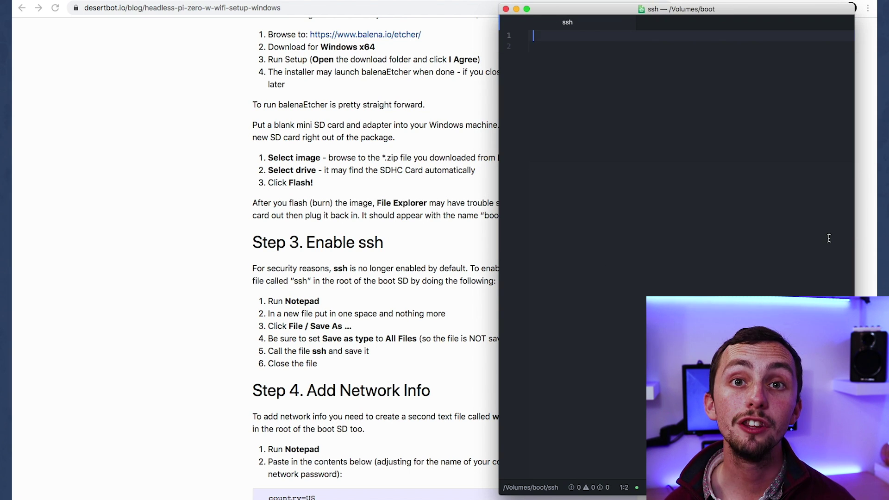
# Step: Paste the guide's wpa_supplicant configuration block into a new Atom file
pyautogui.scroll(-5, 391, 349)
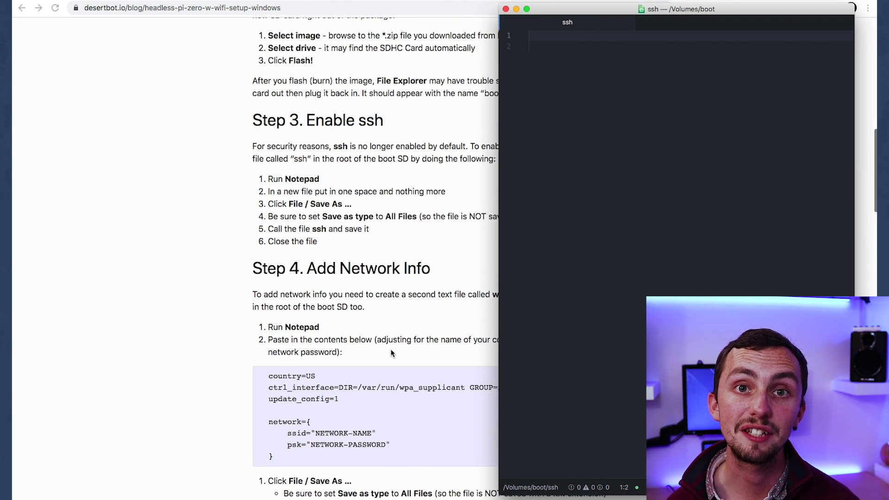
pyautogui.press('super+n')
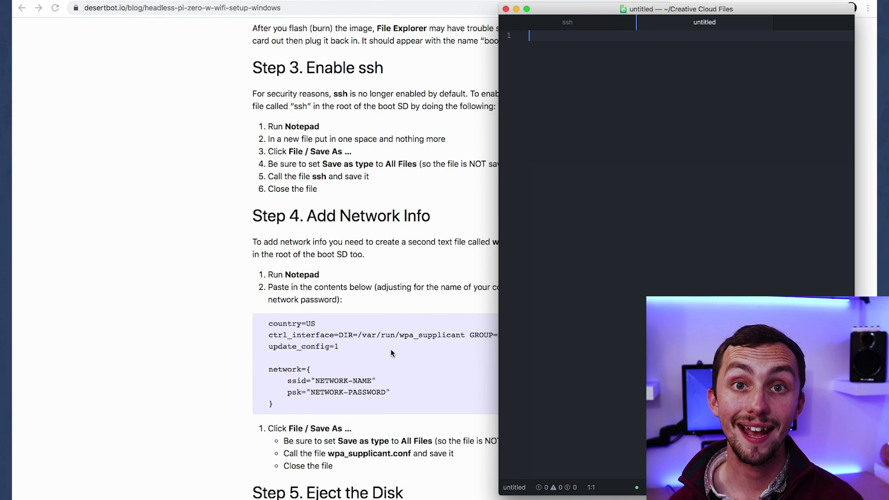
pyautogui.press('super+Tab')
pyautogui.moveTo(377, 395); pyautogui.dragTo(258, 324)
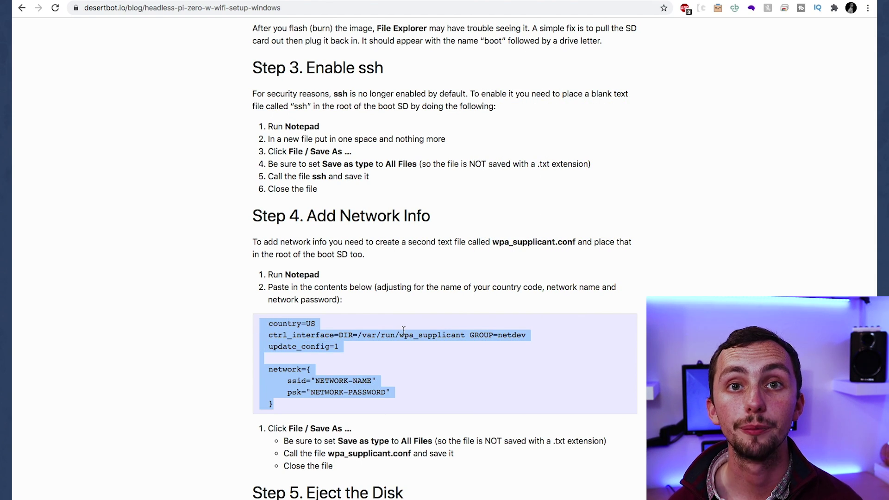
pyautogui.press('super+c')
pyautogui.press('super+Tab')
pyautogui.press('super+v')
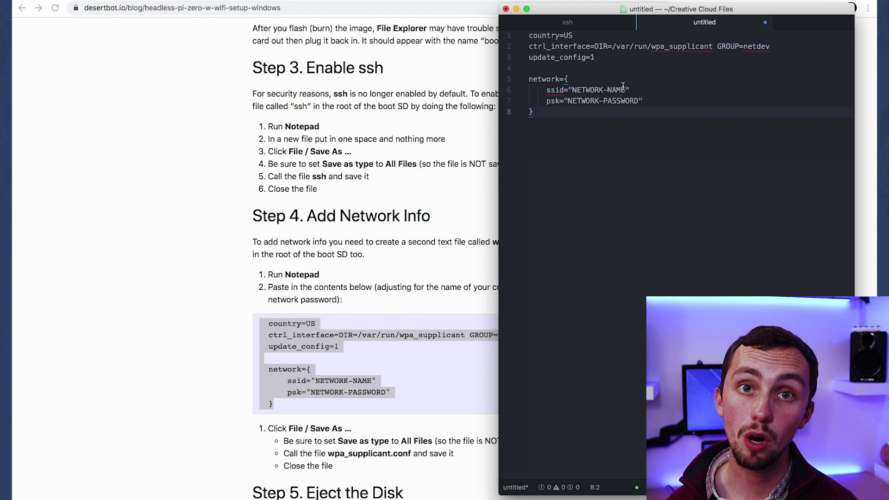
# Step: Replace the network name and password placeholders with the Wi-Fi credentials
pyautogui.moveTo(624, 90); pyautogui.dragTo(568, 90)
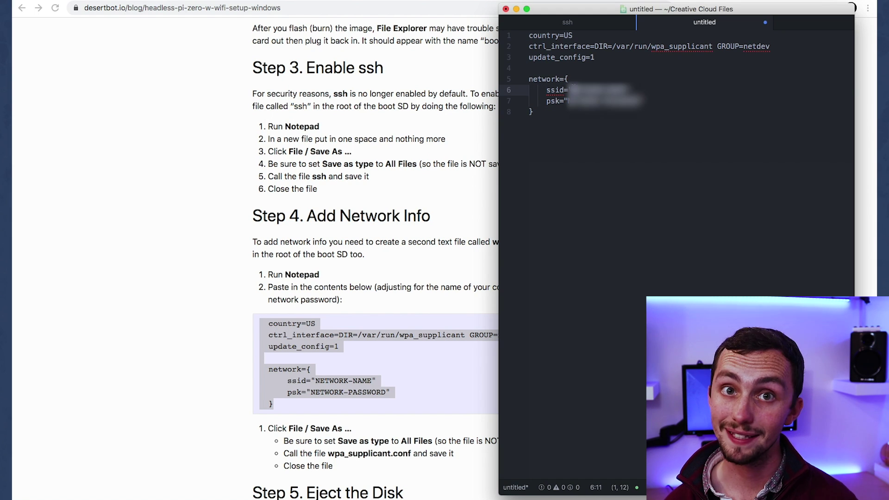
pyautogui.moveTo(641, 101); pyautogui.dragTo(568, 100)
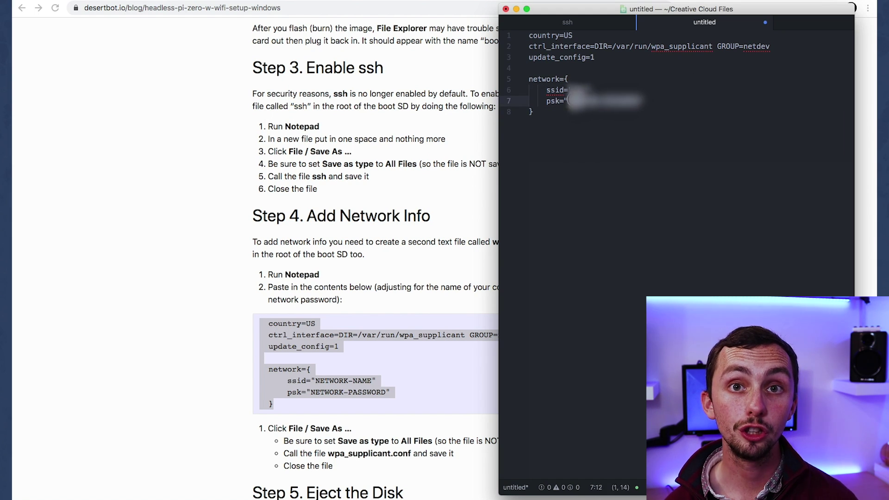
pyautogui.write('*******')
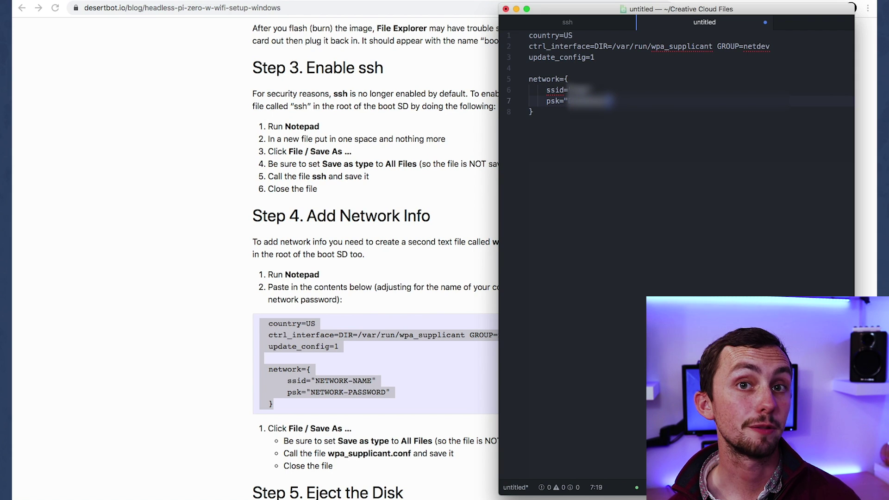
pyautogui.write('**')
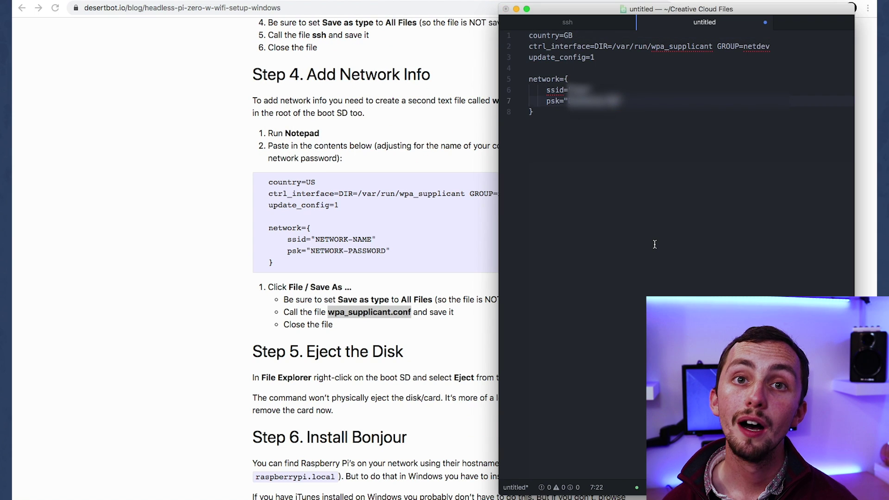
# Step: Save the file as wpa_supplicant.conf on the boot SD card
pyautogui.press('super+s')
pyautogui.scroll(-3, 516, 222)
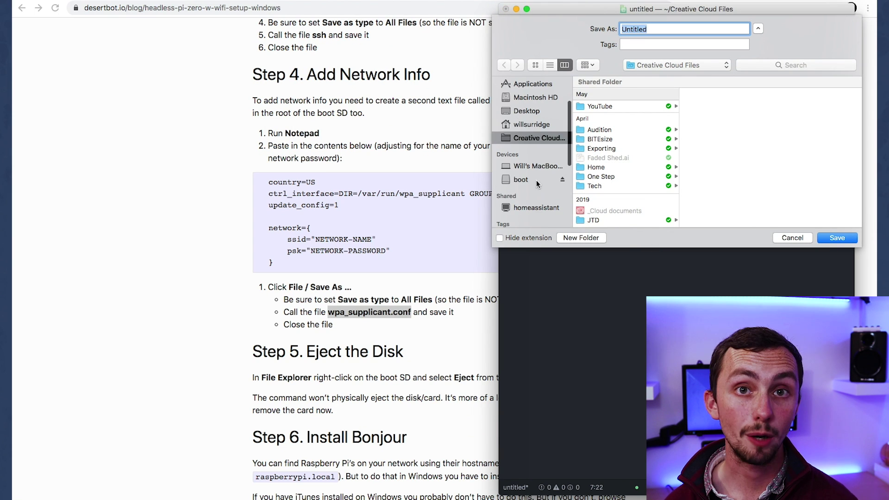
pyautogui.click(537, 180)
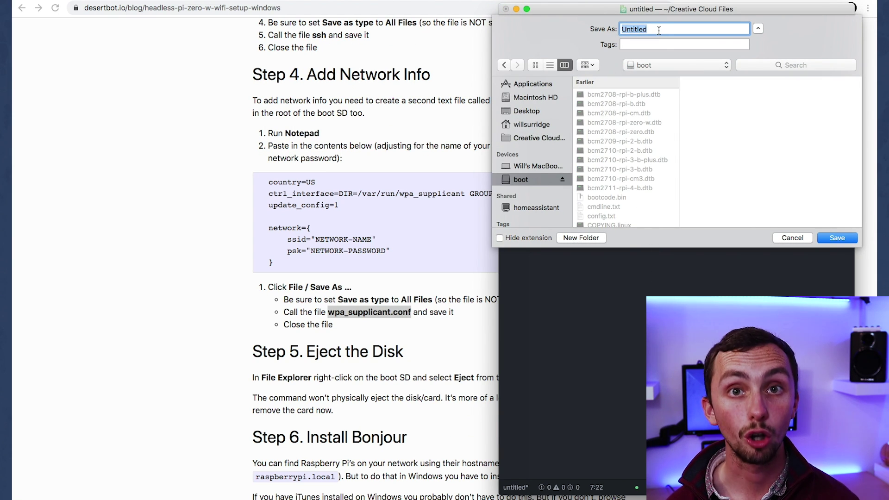
pyautogui.press('super+v')
pyautogui.click(836, 238)
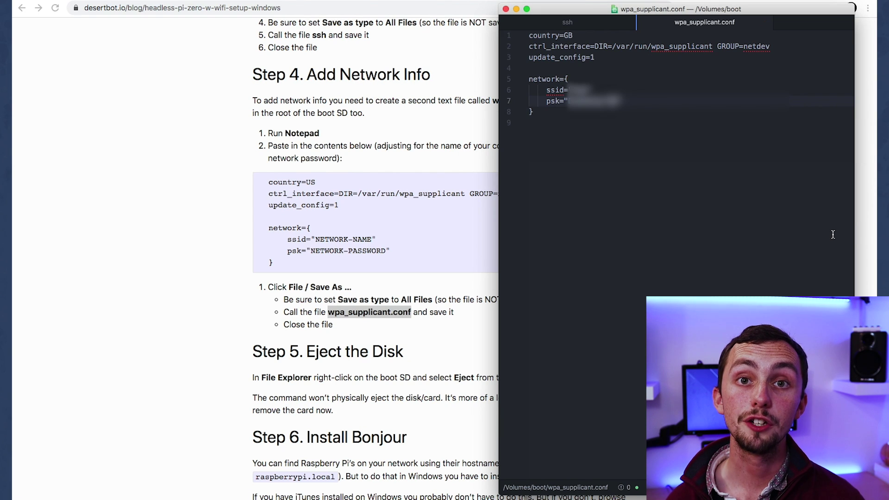
pyautogui.click(429, 254)
# Step: Accept the Pi's host key and enter the pi user's password, retrying after a failed attempt
pyautogui.scroll(-3, 429, 254)
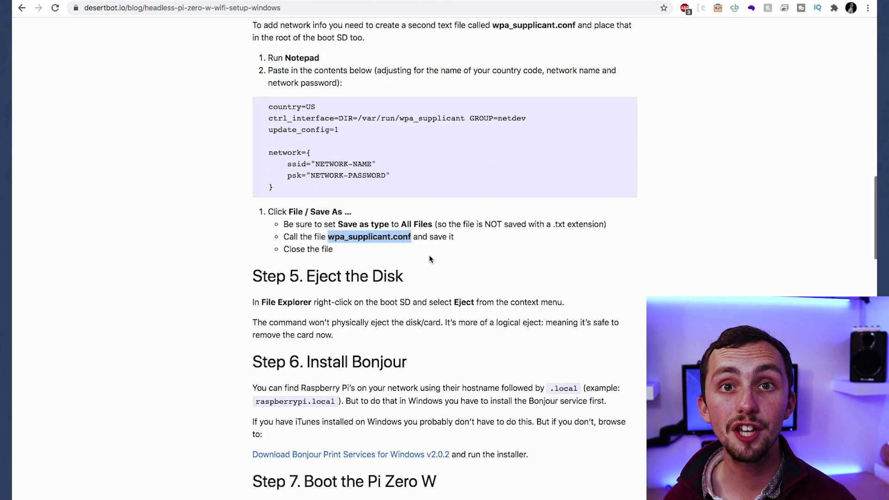
pyautogui.scroll(-2, 428, 254)
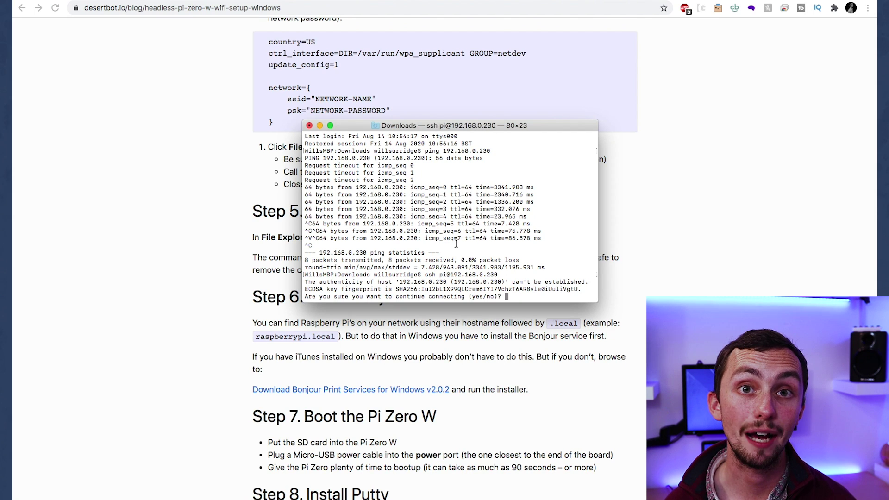
pyautogui.write('yes')
pyautogui.press('Return')
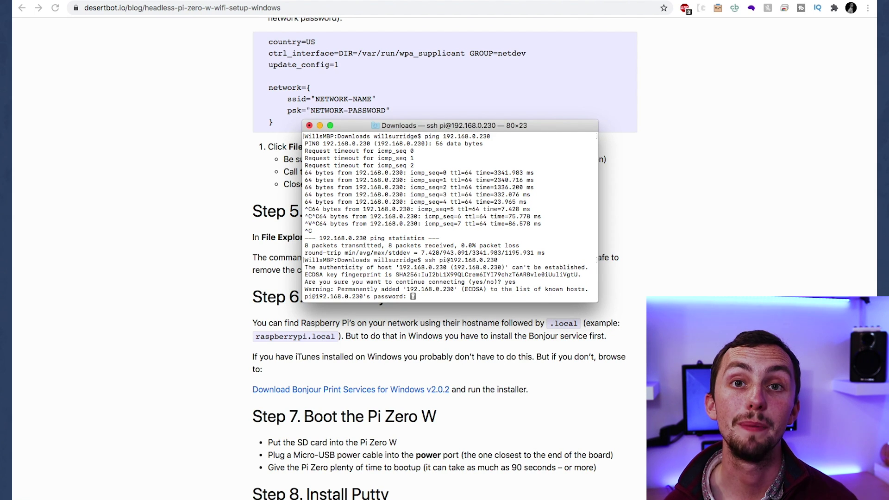
pyautogui.press('Return')
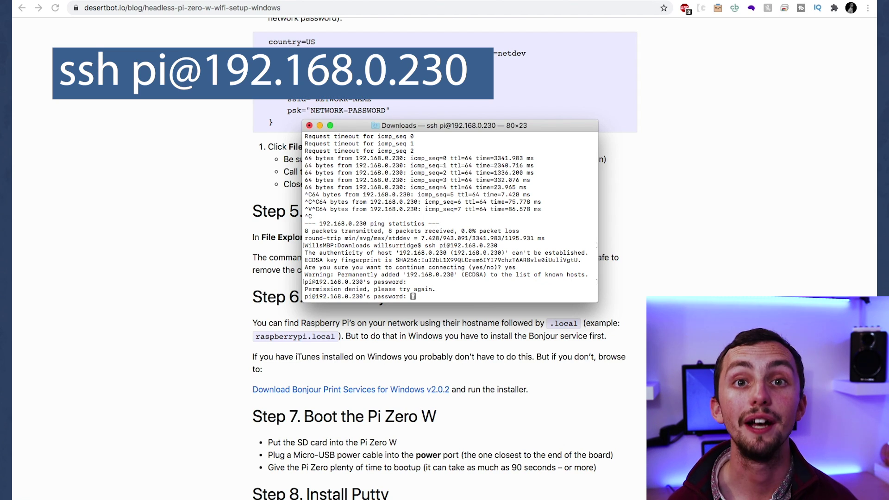
pyautogui.press('Return')
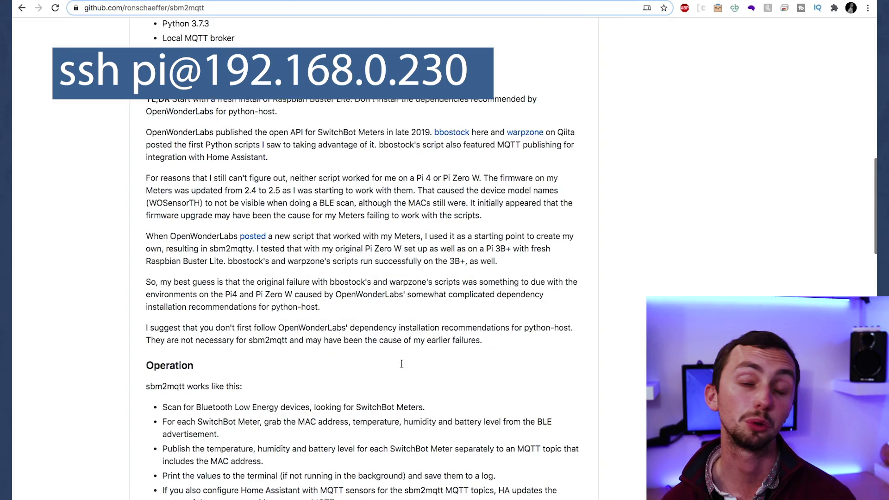
pyautogui.scroll(-7, 402, 363)
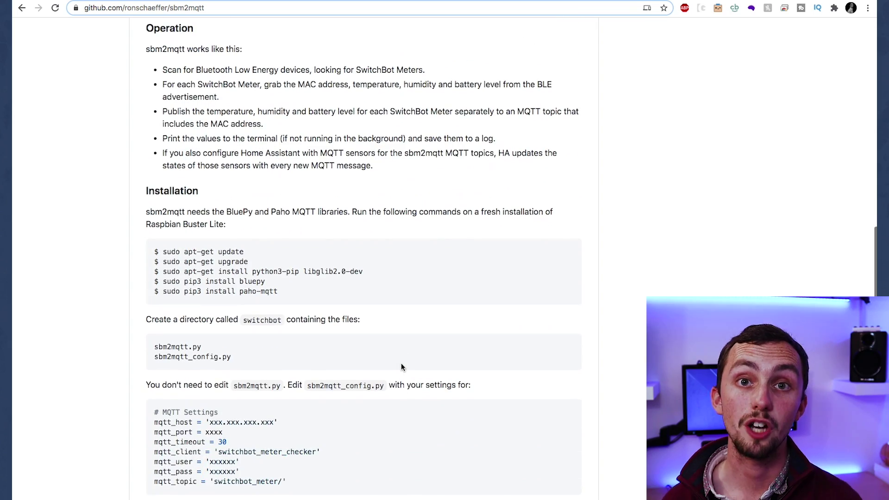
pyautogui.press('super+Tab')
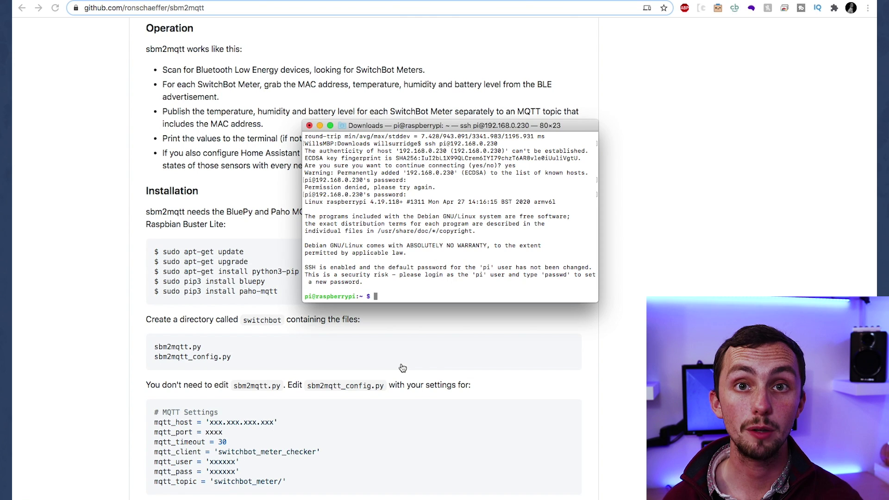
# Step: Run sudo apt-get update, then sudo apt-get upgrade and confirm with yes
pyautogui.moveTo(429, 125); pyautogui.dragTo(515, 95)
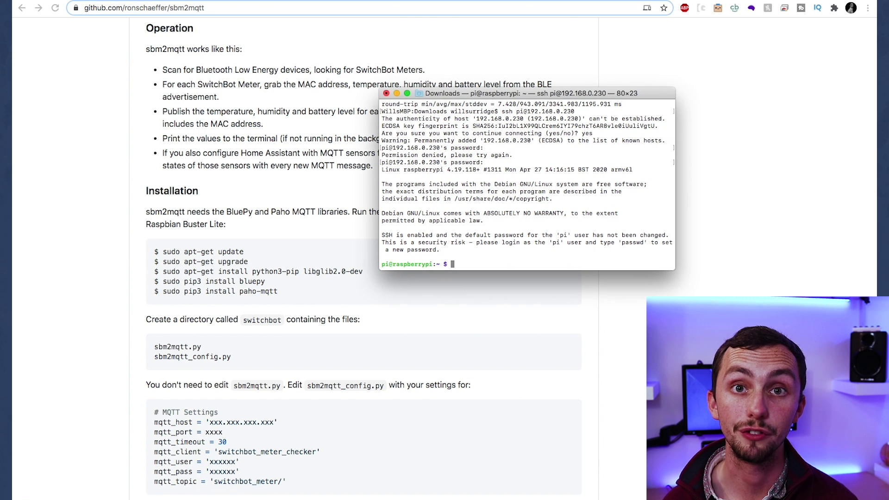
pyautogui.write('sudo aprt-')
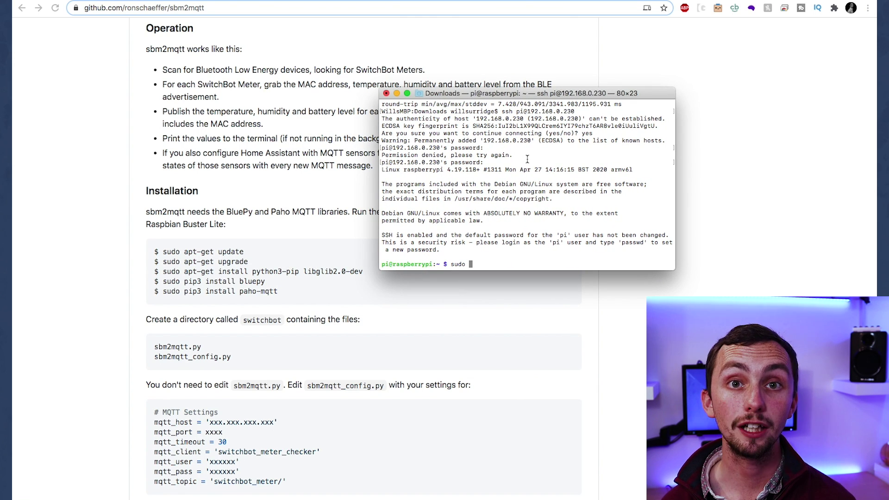
pyautogui.press('BackSpace')
pyautogui.press('BackSpace')
pyautogui.press('BackSpace')
pyautogui.write('t-g')
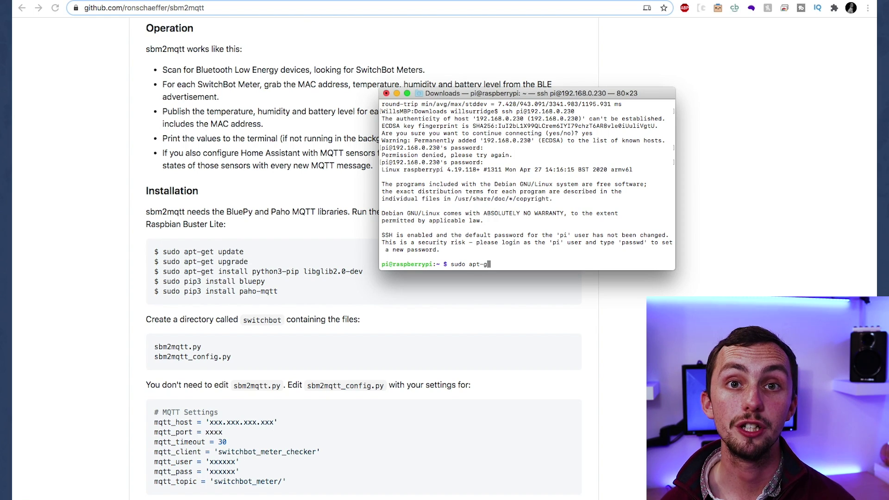
pyautogui.write('et updat')
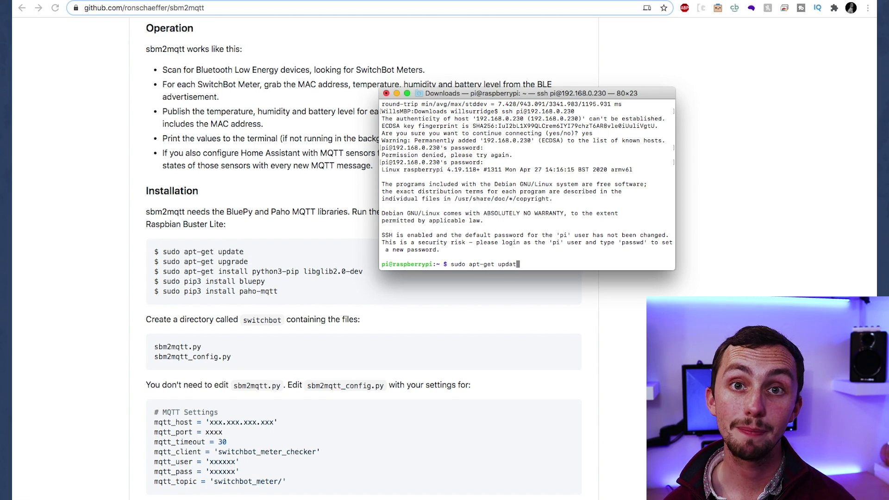
pyautogui.write('e')
pyautogui.press('Return')
pyautogui.scroll(-3, 363, 250)
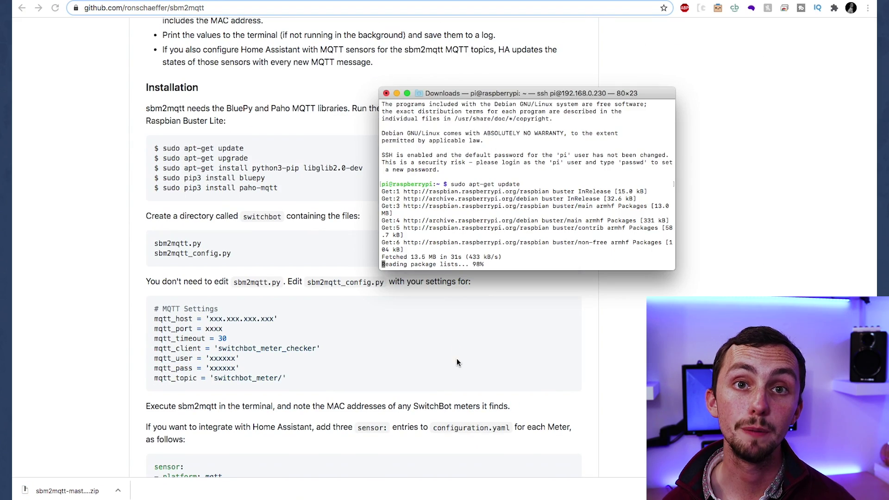
pyautogui.write('sudo apt-get upgrade')
pyautogui.press('Return')
pyautogui.write('yes')
pyautogui.press('Return')
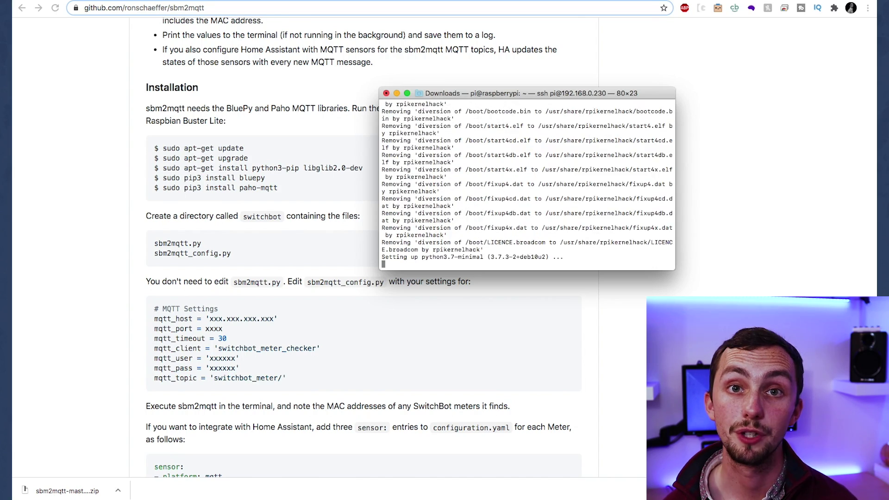
# Step: Install python3-pip and libglib2.0-dev with apt-get, then bluepy and paho-mqtt with pip3
pyautogui.write('sudo apt-get install python3-pip libglib2.0-dev')
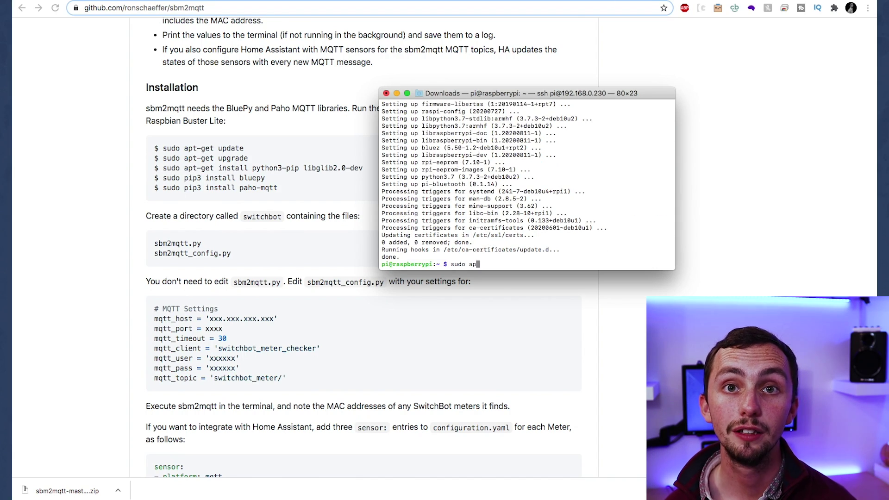
pyautogui.press('Return')
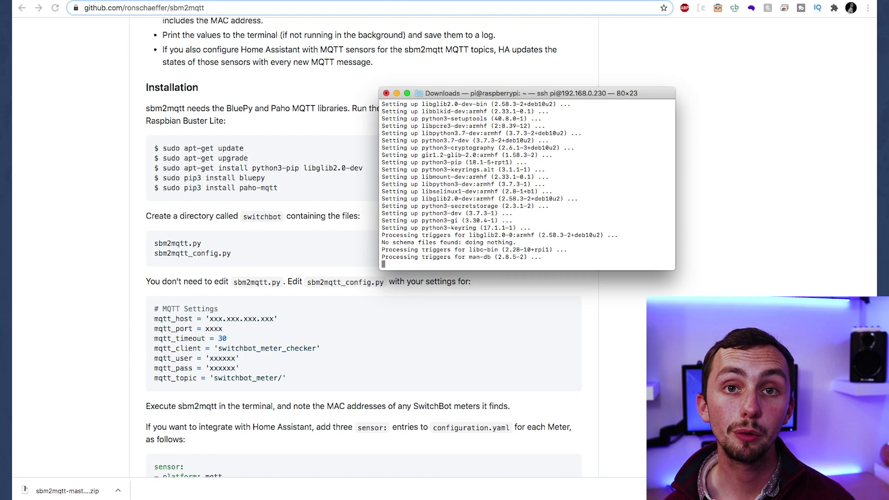
pyautogui.write('sudo pip3 install bluepy')
pyautogui.press('Return')
pyautogui.write('sudo pip3 install paho-mqtt')
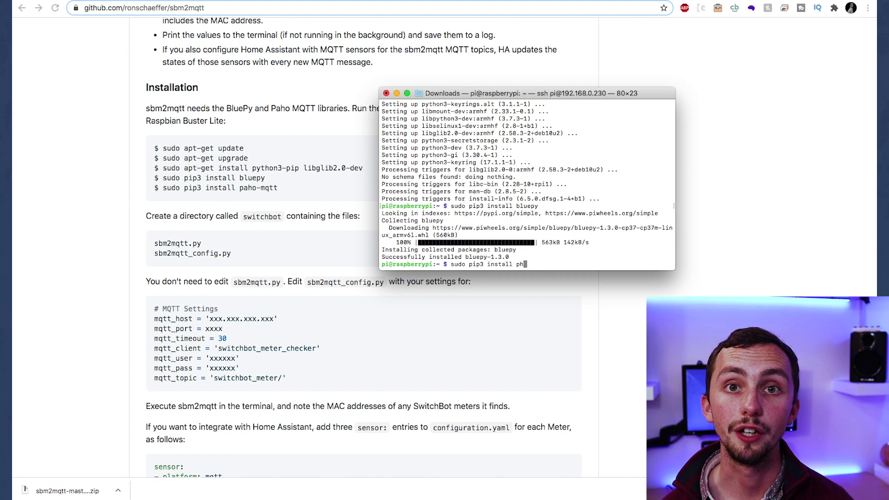
pyautogui.press('Return')
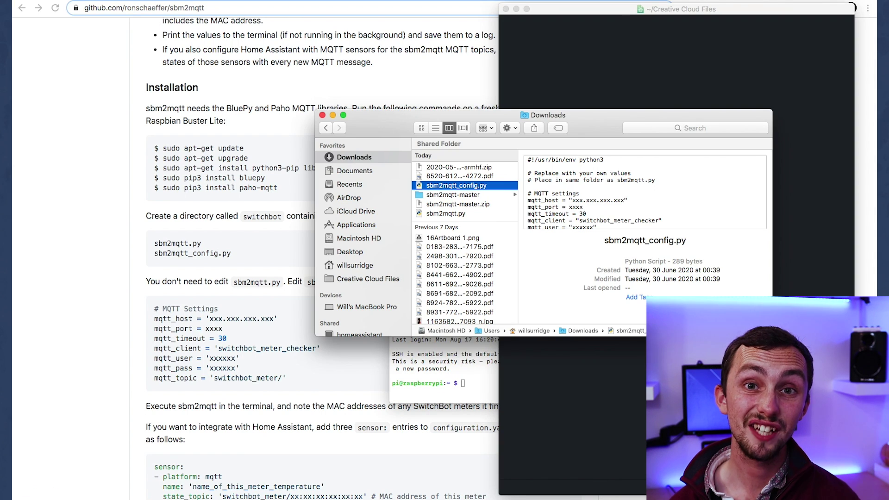
# Step: Open sbm2mqtt_config.py from Downloads in Atom
pyautogui.click(464, 187)
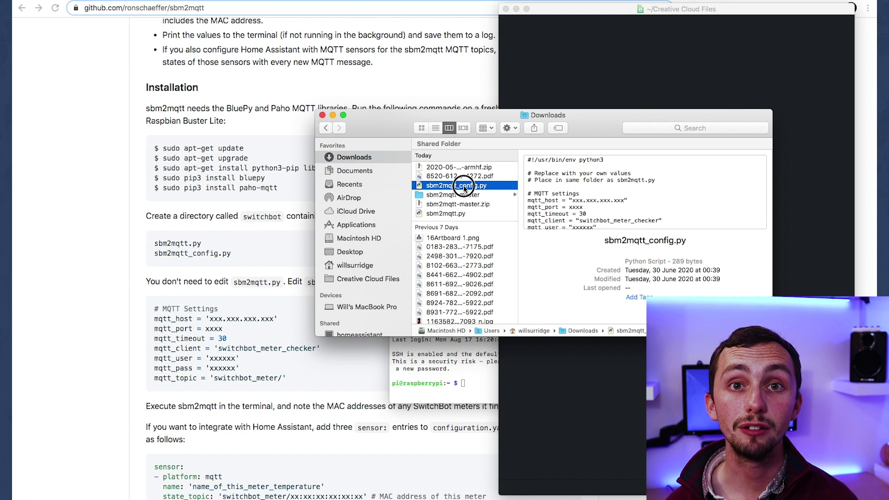
pyautogui.rightClick(499, 187)
pyautogui.moveTo(526, 203)
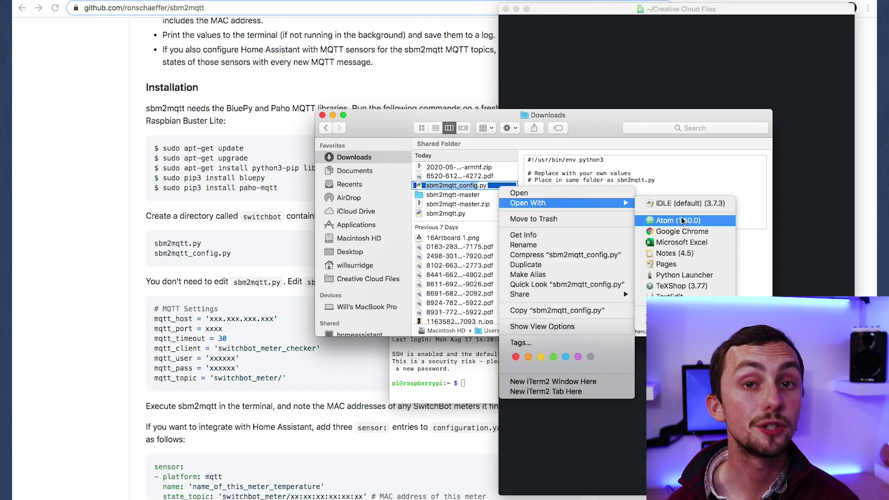
pyautogui.click(681, 221)
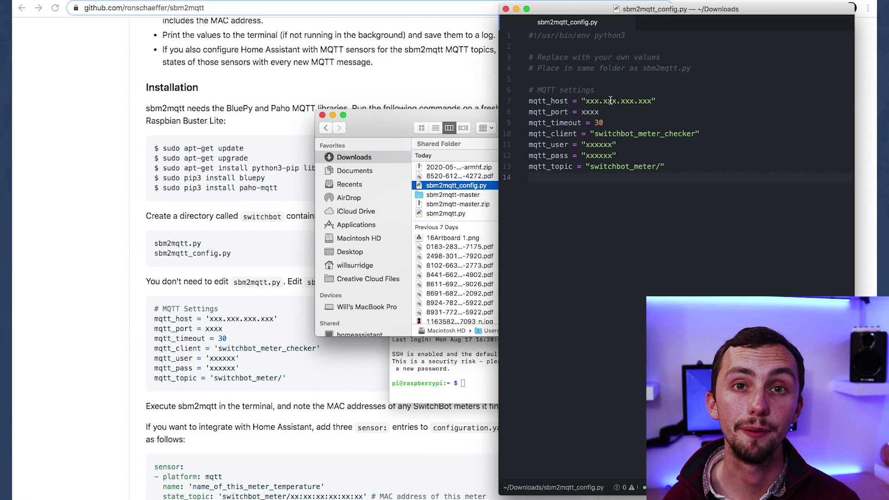
# Step: Set mqtt_host to 192.168.0.101, mqtt_port to 1883, and enter the broker username and password
pyautogui.moveTo(655, 101); pyautogui.dragTo(587, 100)
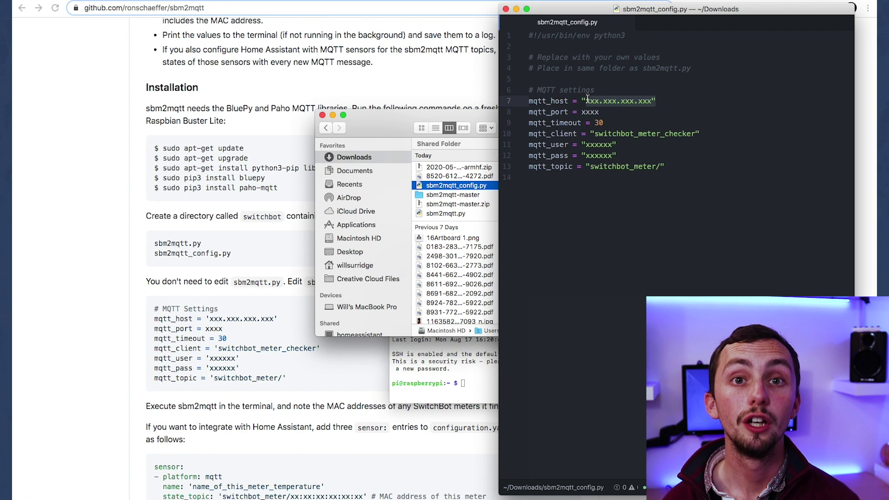
pyautogui.write('192.168.0.')
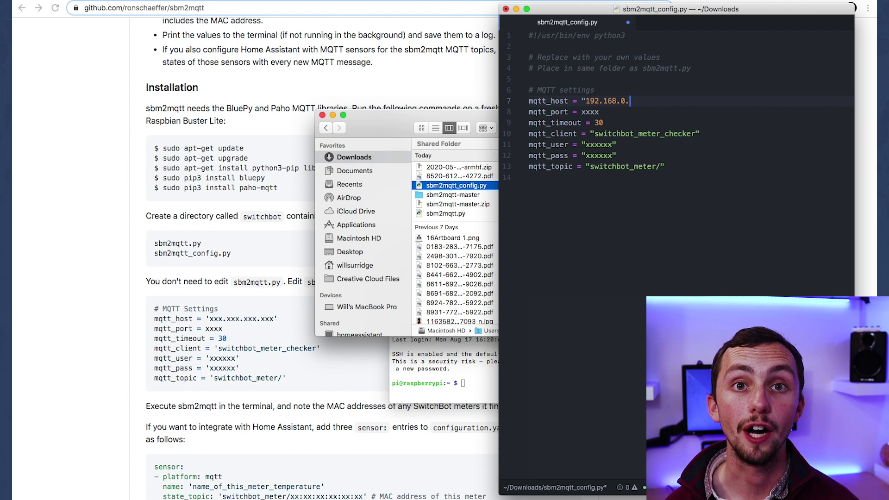
pyautogui.write('101')
pyautogui.doubleClick(590, 112)
pyautogui.press('BackSpace')
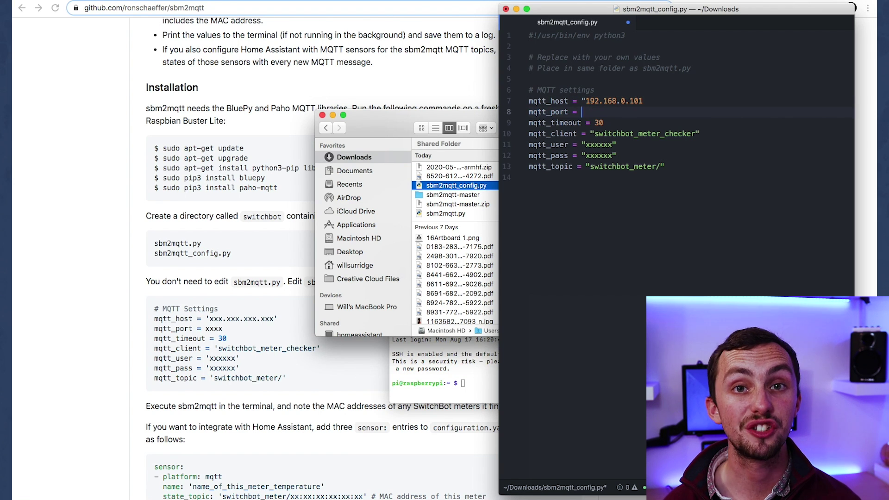
pyautogui.write('1883')
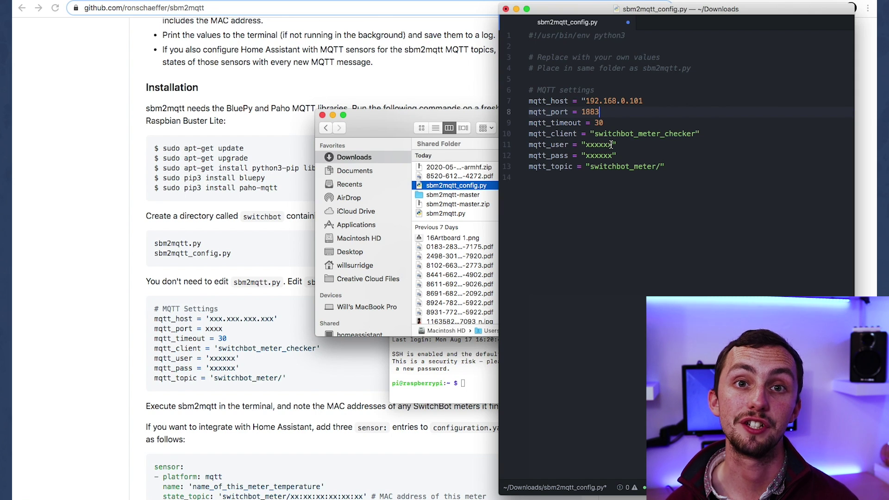
pyautogui.press('BackSpace')
pyautogui.press('BackSpace')
pyautogui.press('BackSpace')
pyautogui.press('BackSpace')
pyautogui.press('BackSpace')
pyautogui.press('BackSpace')
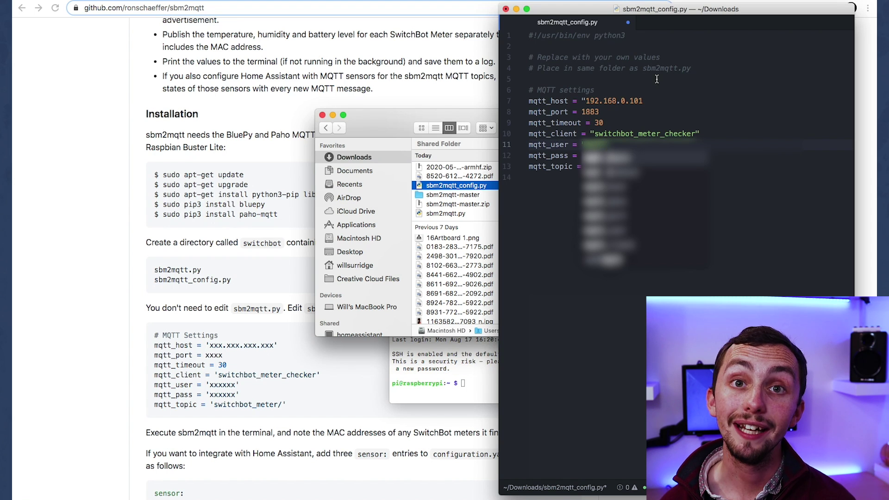
pyautogui.click(610, 155)
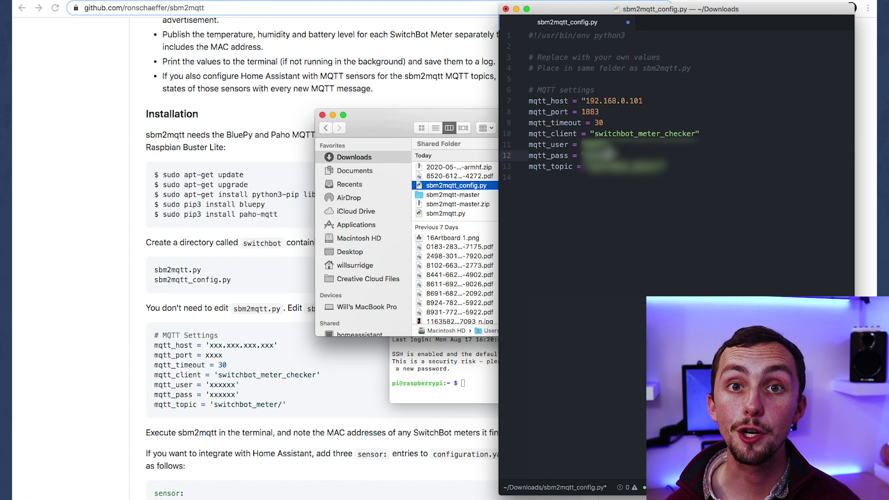
pyautogui.write('password')
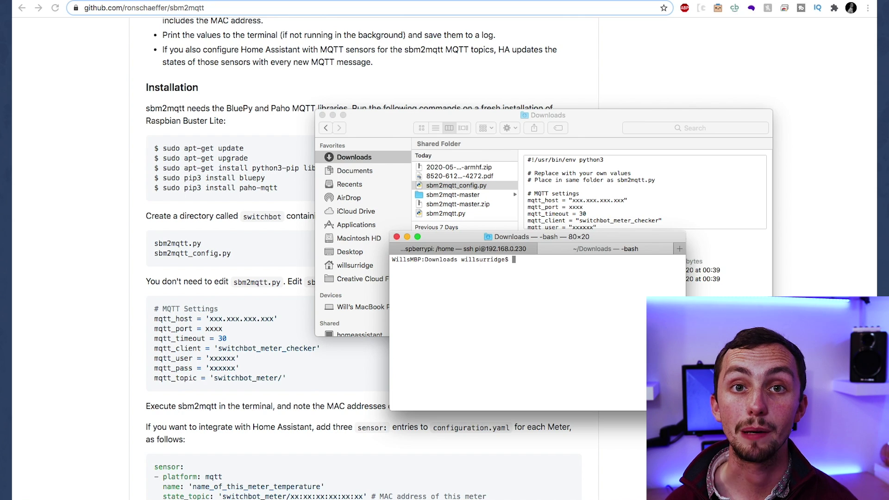
pyautogui.write('clear')
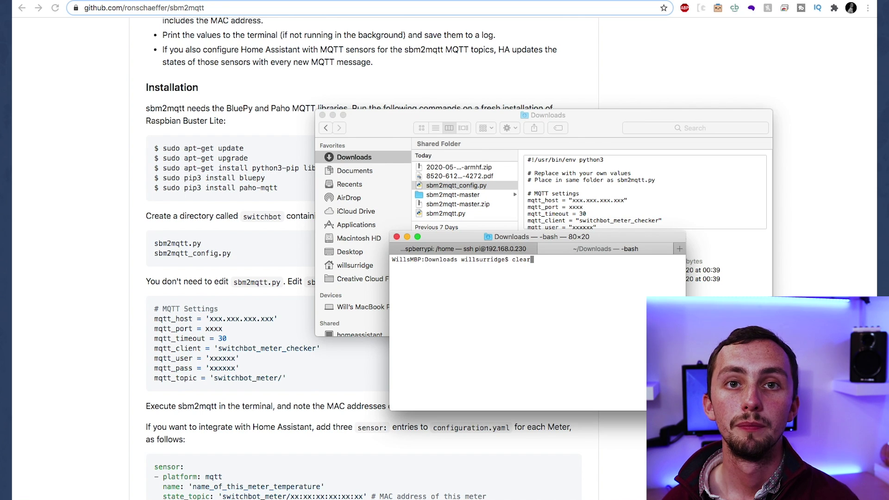
pyautogui.press('Return')
pyautogui.write('scp sbm2mqtt.py pi@192.168.0.230:')
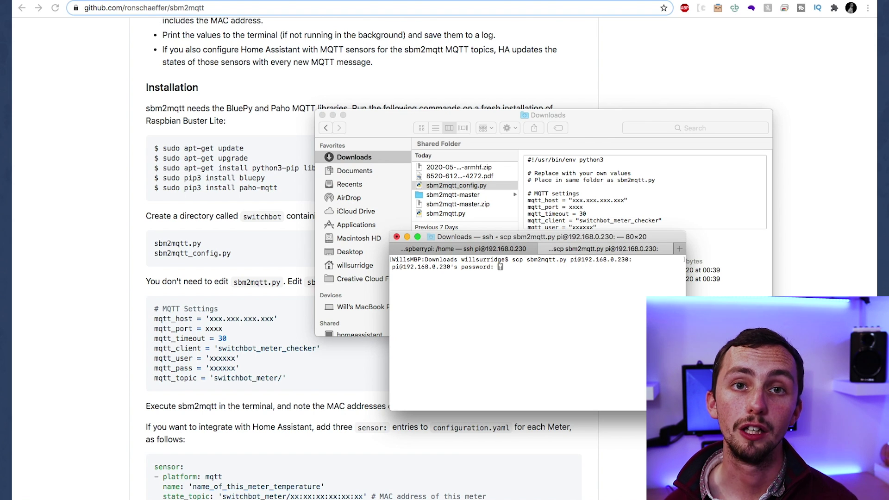
pyautogui.press('Return')
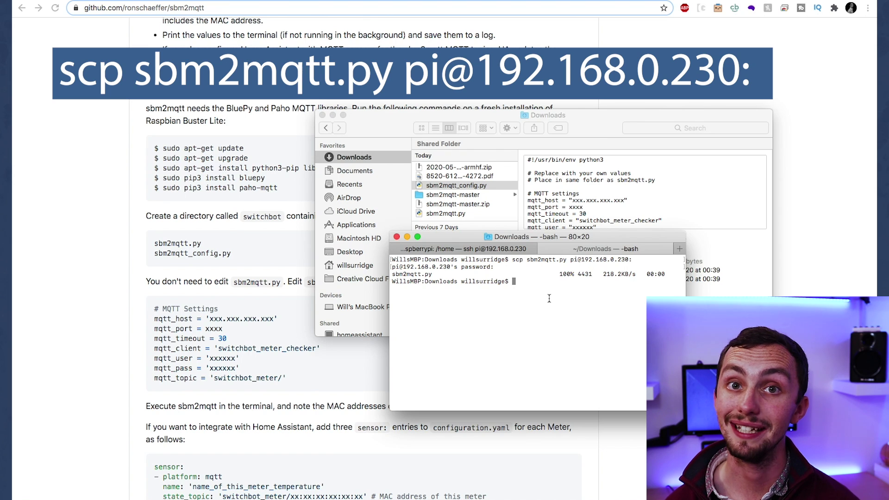
# Step: Rerun the scp command with sbm2mqtt_config.py and enter the Pi's password
pyautogui.press('Up')
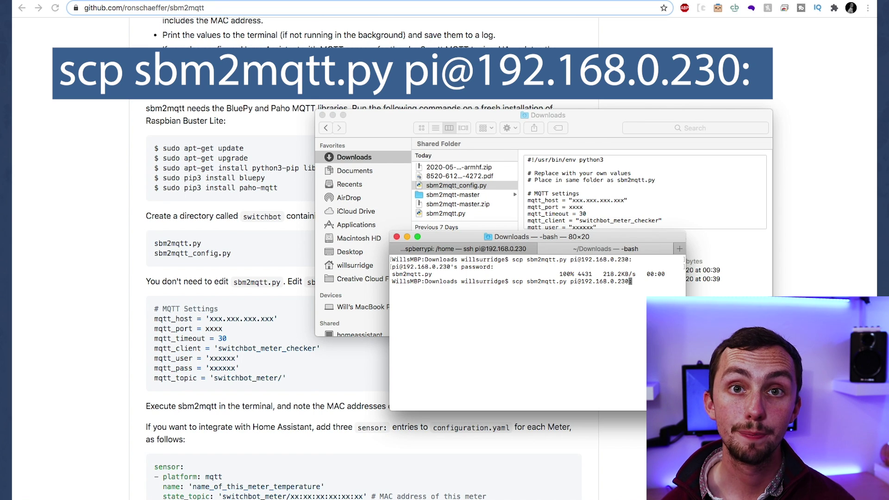
pyautogui.press('Left')
pyautogui.press('Left')
pyautogui.press('Left')
pyautogui.press('Left')
pyautogui.press('Left')
pyautogui.press('Left')
pyautogui.press('Left')
pyautogui.press('Left')
pyautogui.press('Left')
pyautogui.press('Left')
pyautogui.press('Left')
pyautogui.press('Left')
pyautogui.press('Left')
pyautogui.press('Left')
pyautogui.press('Left')
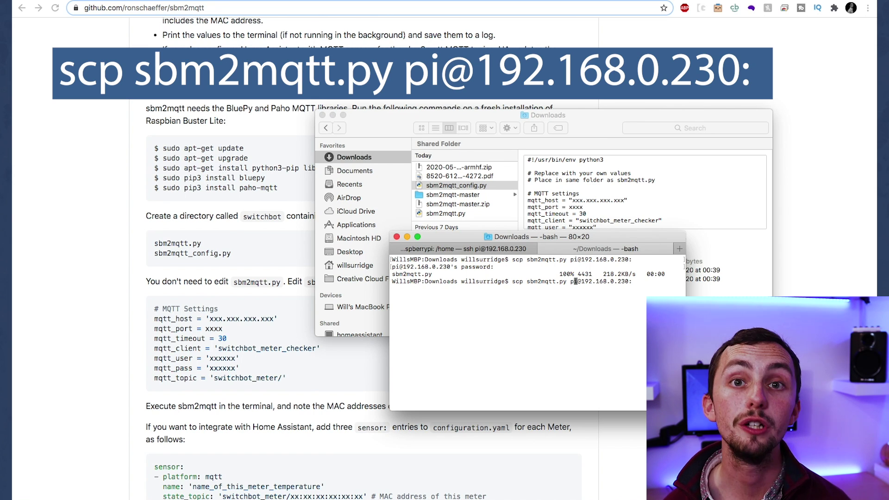
pyautogui.press('Left')
pyautogui.press('Left')
pyautogui.press('Left')
pyautogui.press('Left')
pyautogui.press('Left')
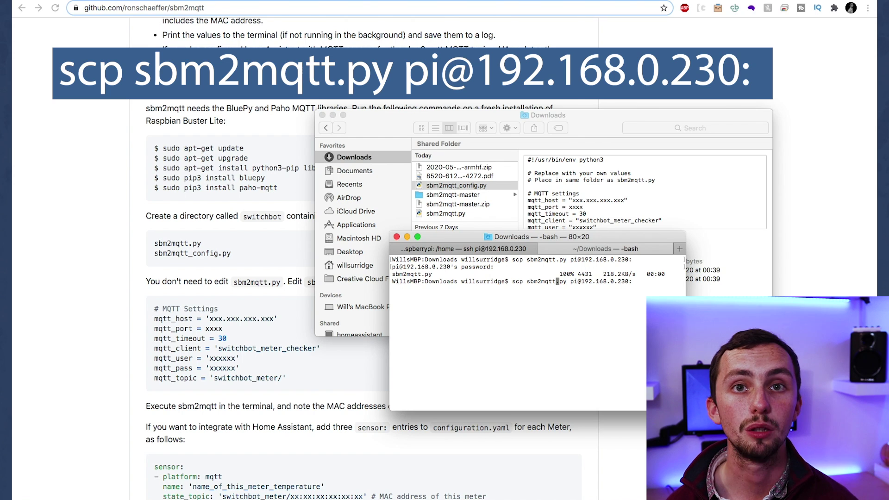
pyautogui.write('_config')
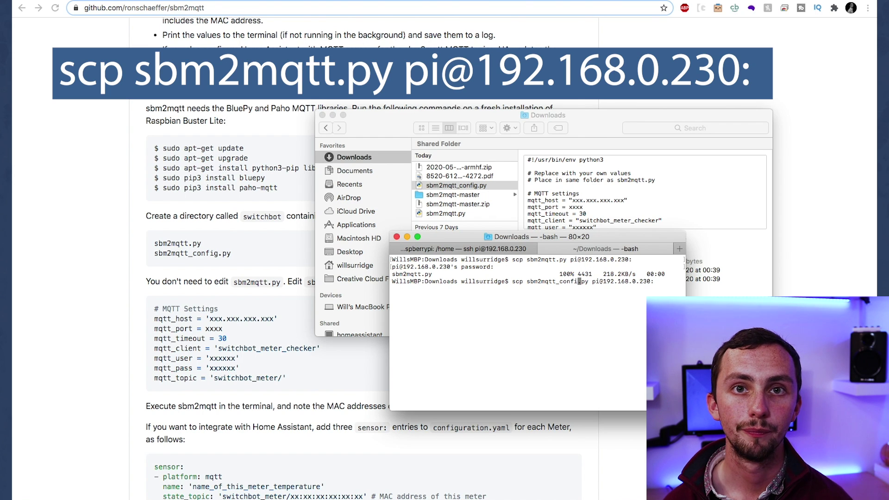
pyautogui.press('Return')
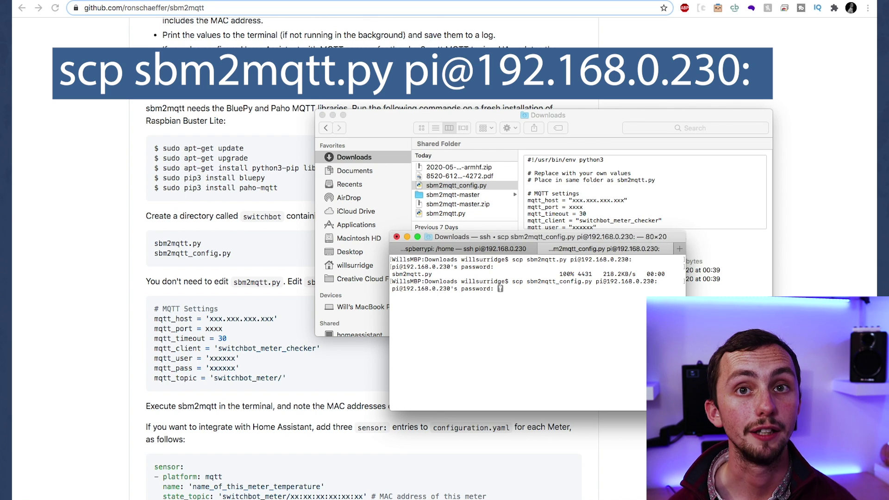
pyautogui.press('Return')
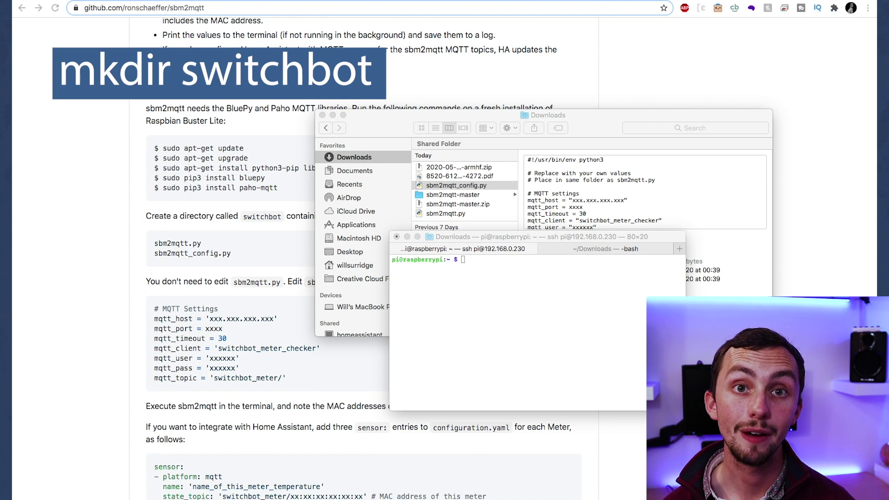
# Step: Create the switchbot folder, move into it, list its files and run sudo python3 sbm2mqtt.py
pyautogui.click(514, 400)
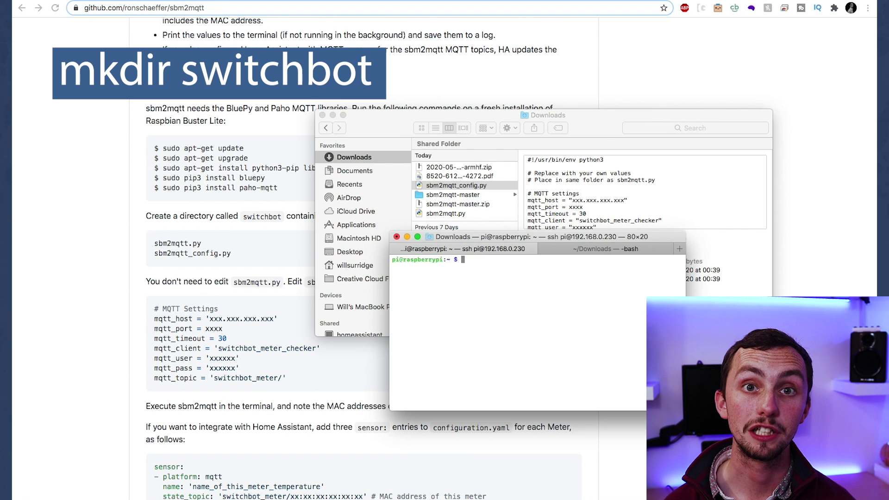
pyautogui.write('mkdir ')
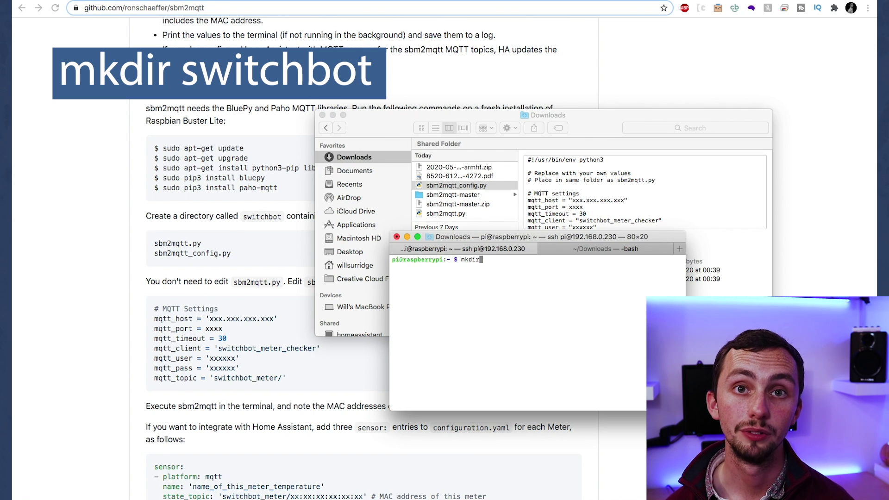
pyautogui.write('switchbot')
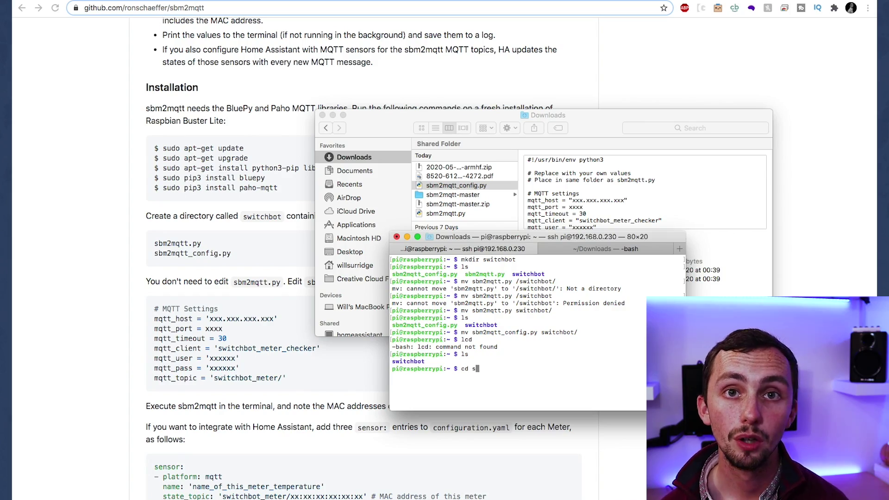
pyautogui.press('Tab')
pyautogui.press('Return')
pyautogui.write('ls')
pyautogui.press('Return')
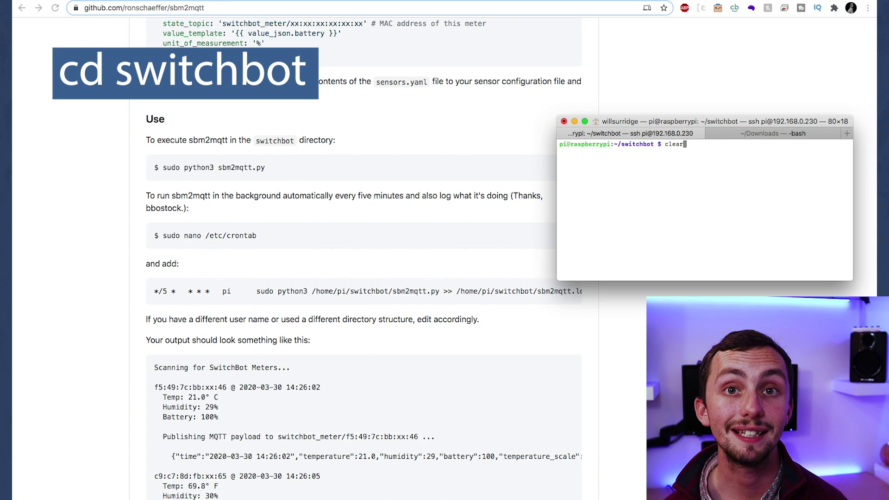
pyautogui.press('Up')
pyautogui.press('Return')
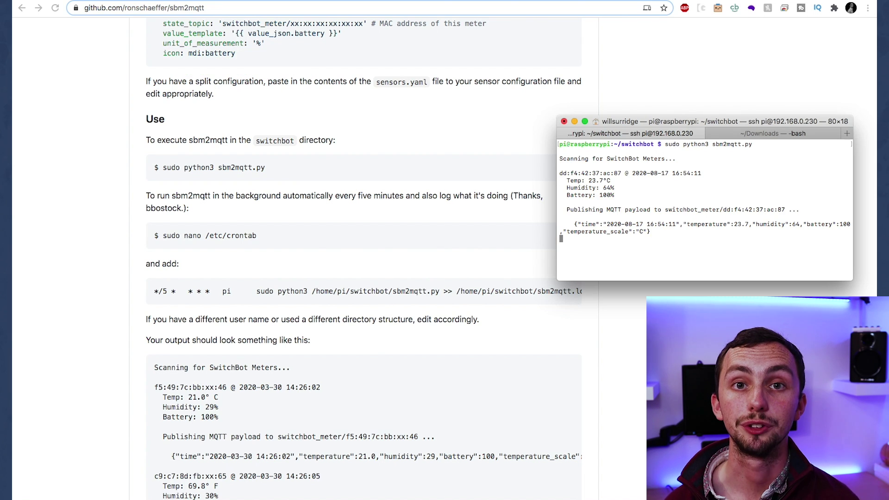
# Step: Launch MQTT.fx through Spotlight by searching 'mq'
pyautogui.press('super+space')
pyautogui.write('mq')
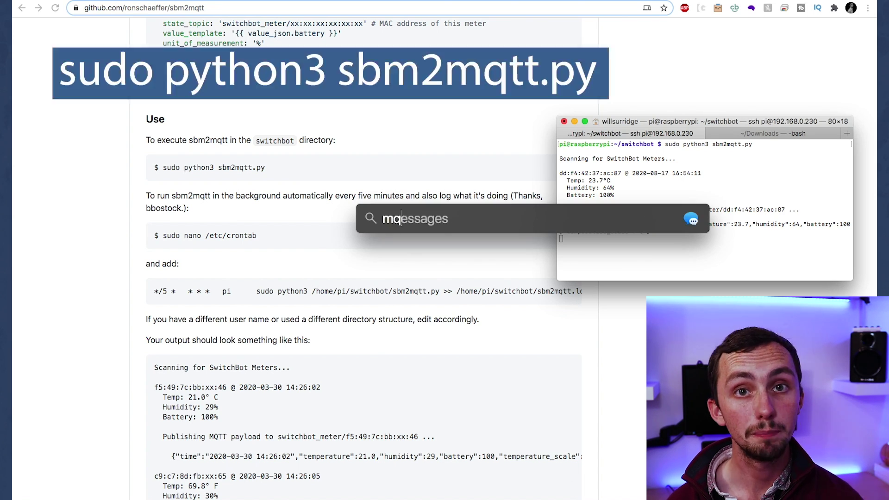
pyautogui.press('Return')
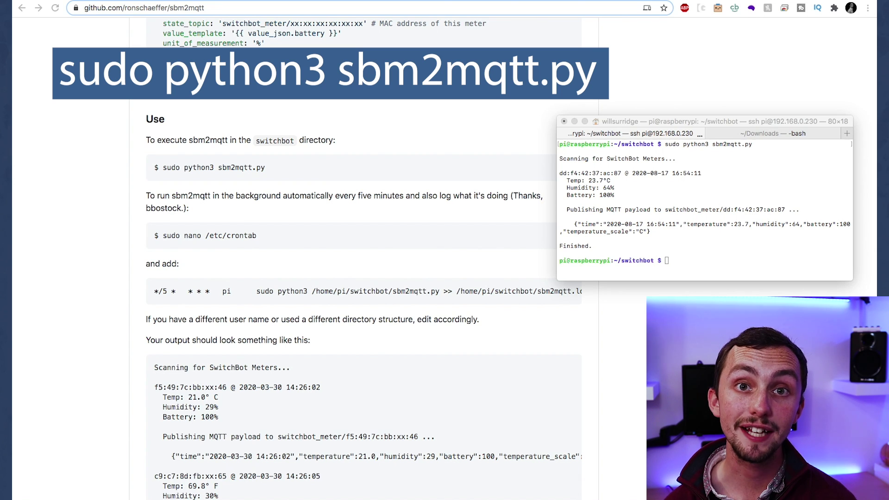
# Step: Subscribe MQTT.fx to the switchbot_meter/dd:f4:42:37:ac:87 topic
pyautogui.press('super+Tab')
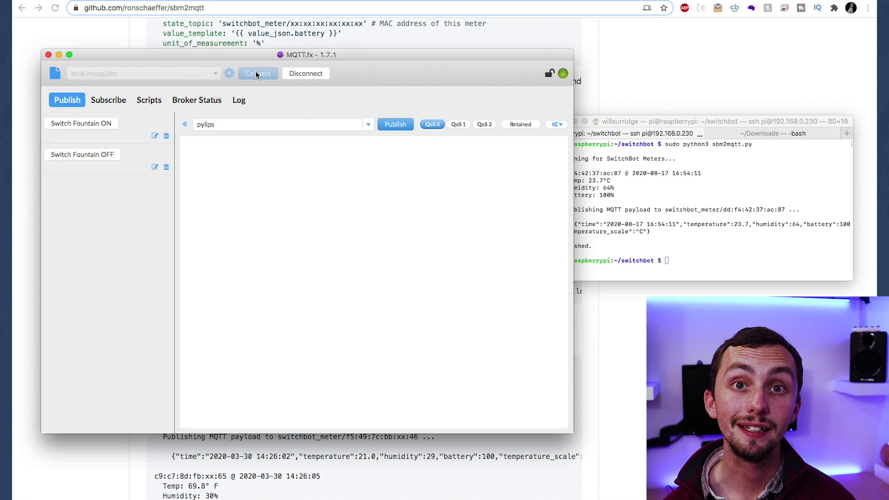
pyautogui.moveTo(318, 55); pyautogui.dragTo(313, 22)
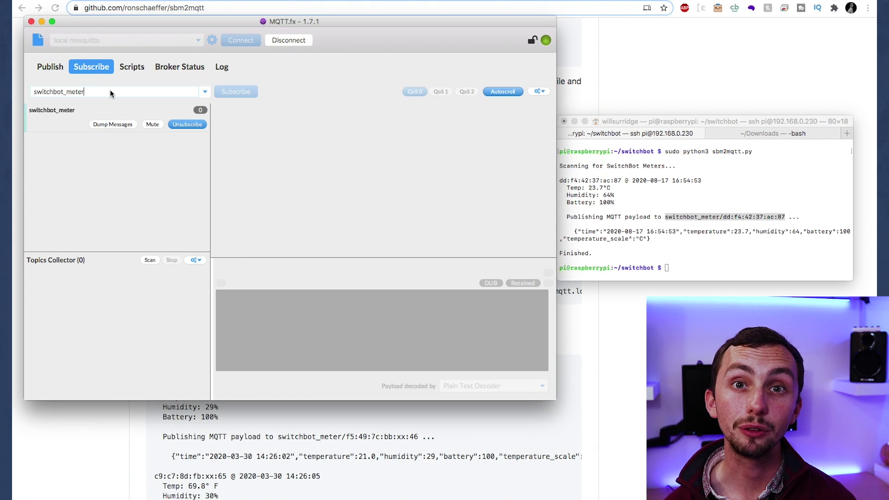
pyautogui.doubleClick(111, 91)
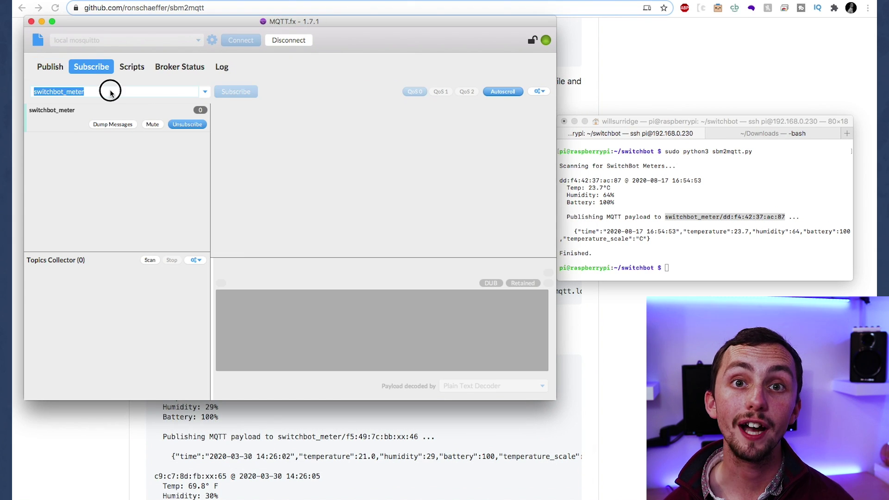
pyautogui.write('switchbot_meter/dd:f4:42:37:ac:87')
pyautogui.click(245, 92)
# Step: Rerun sbm2mqtt on the Pi to publish a fresh meter reading
pyautogui.click(638, 199)
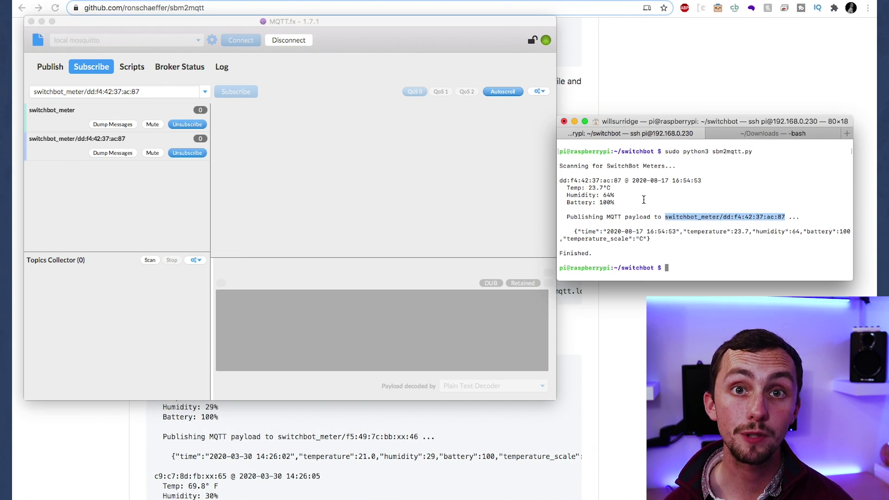
pyautogui.press('Up')
pyautogui.press('Return')
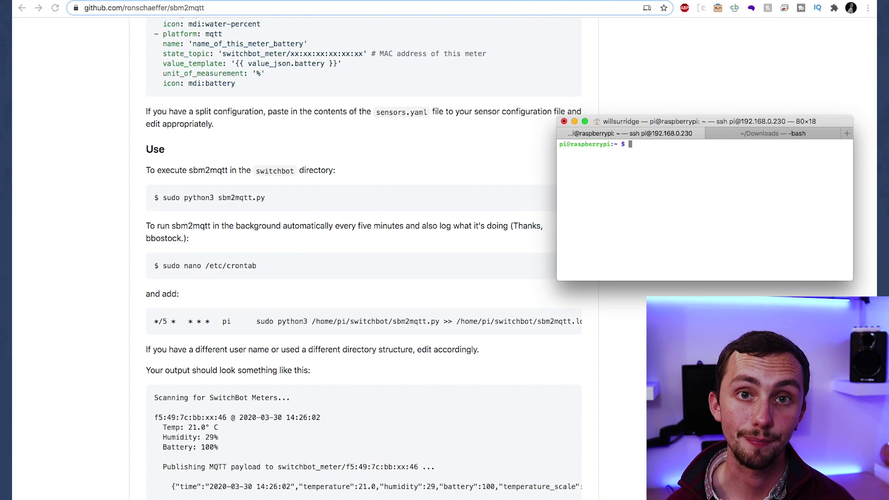
# Step: Open /etc/crontab in nano with sudo
pyautogui.write('sudo nano')
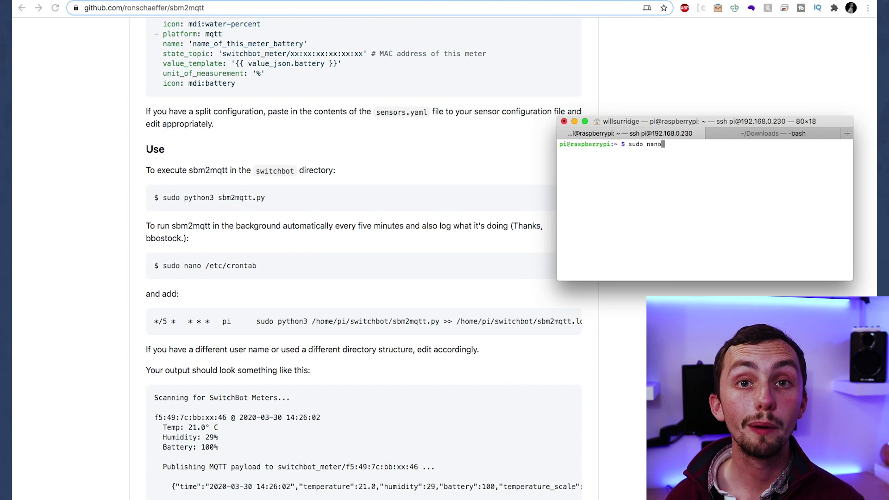
pyautogui.write(' /etc/')
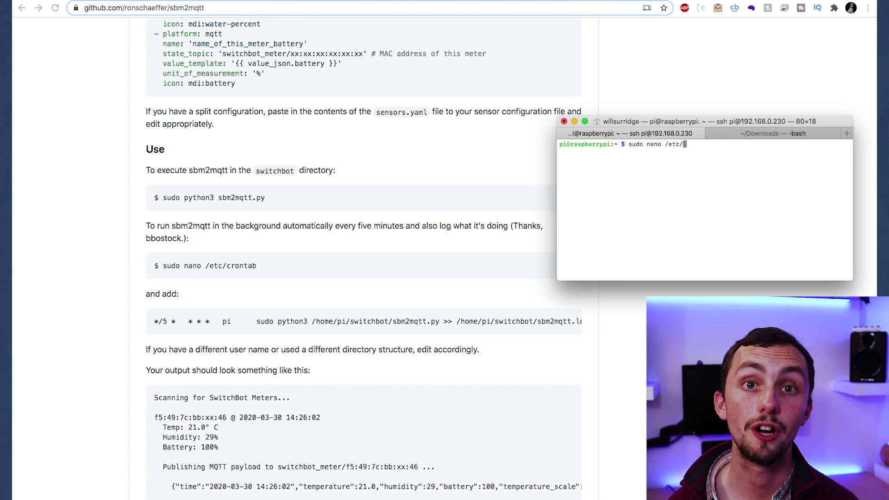
pyautogui.write('contra')
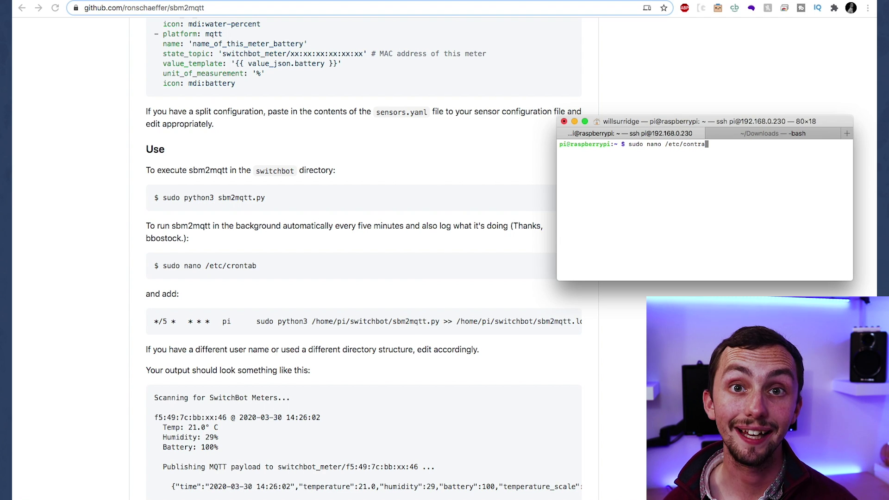
pyautogui.press('BackSpace')
pyautogui.press('BackSpace')
pyautogui.press('BackSpace')
pyautogui.press('BackSpace')
pyautogui.press('BackSpace')
pyautogui.write('ront')
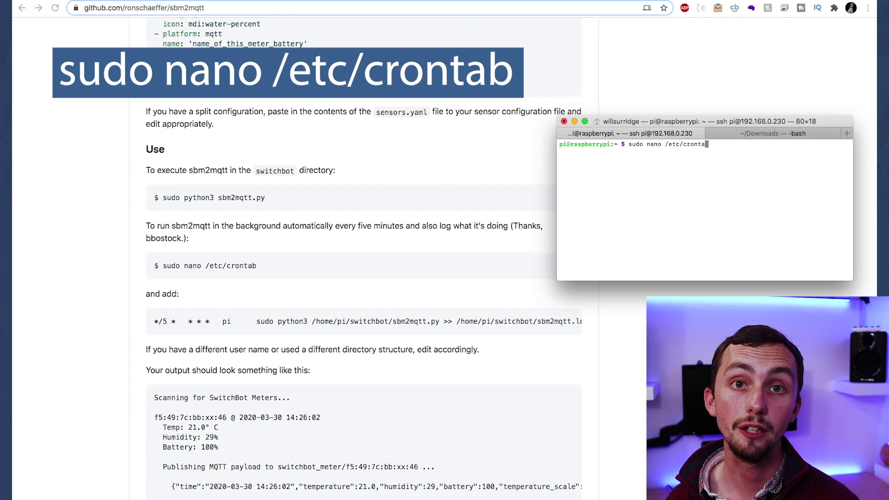
pyautogui.press('Return')
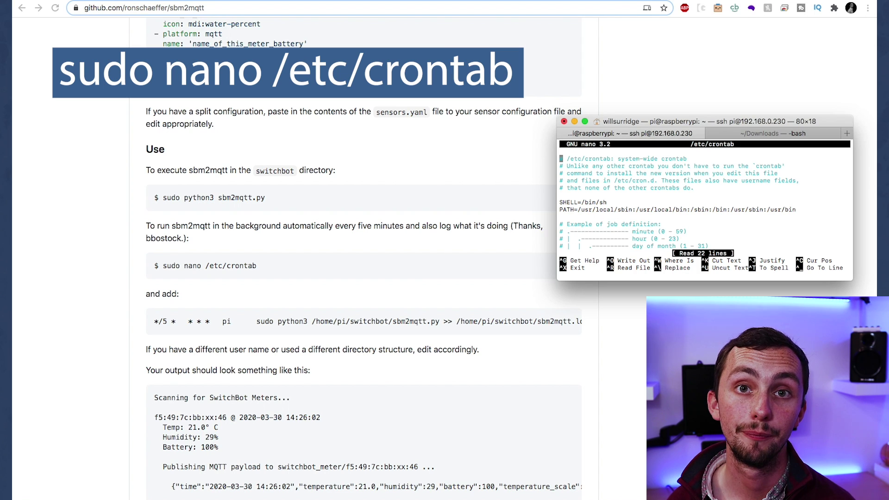
# Step: Append the README's */5 cron line running sbm2mqtt.py as pi, logging to sbm2mqtt.log
pyautogui.press('Down')
pyautogui.press('Down')
pyautogui.press('Down')
pyautogui.press('Down')
pyautogui.press('Down')
pyautogui.press('Down')
pyautogui.press('Down')
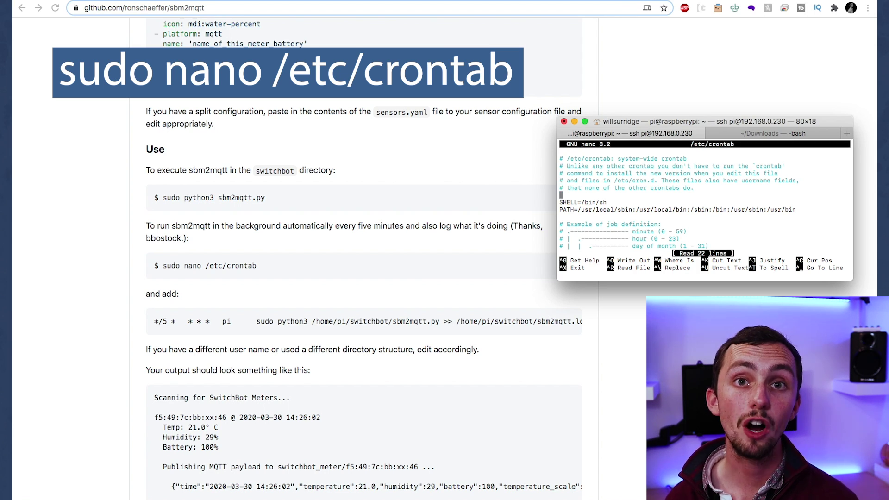
pyautogui.press('Down')
pyautogui.press('Down')
pyautogui.press('Down')
pyautogui.press('Down')
pyautogui.press('Down')
pyautogui.press('Down')
pyautogui.press('Down')
pyautogui.press('Down')
pyautogui.press('Down')
pyautogui.press('Down')
pyautogui.press('Down')
pyautogui.press('Down')
pyautogui.press('Down')
pyautogui.press('Down')
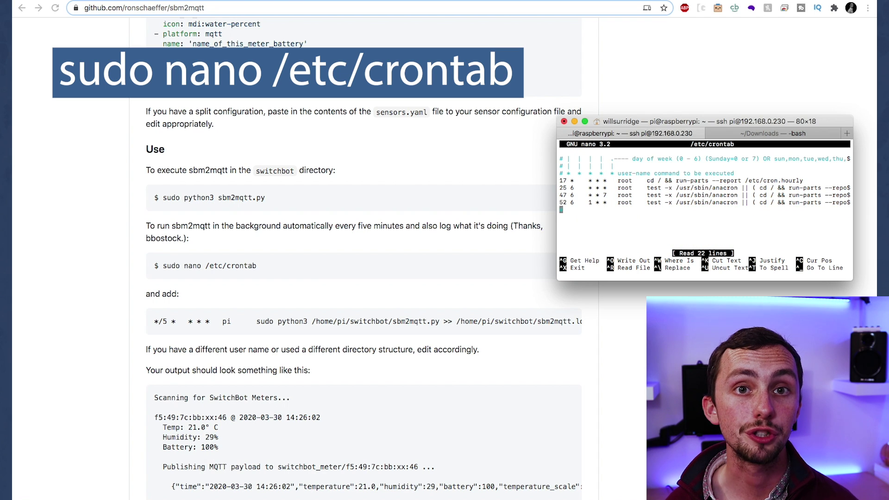
pyautogui.press('Return')
pyautogui.write('#')
pyautogui.press('Up')
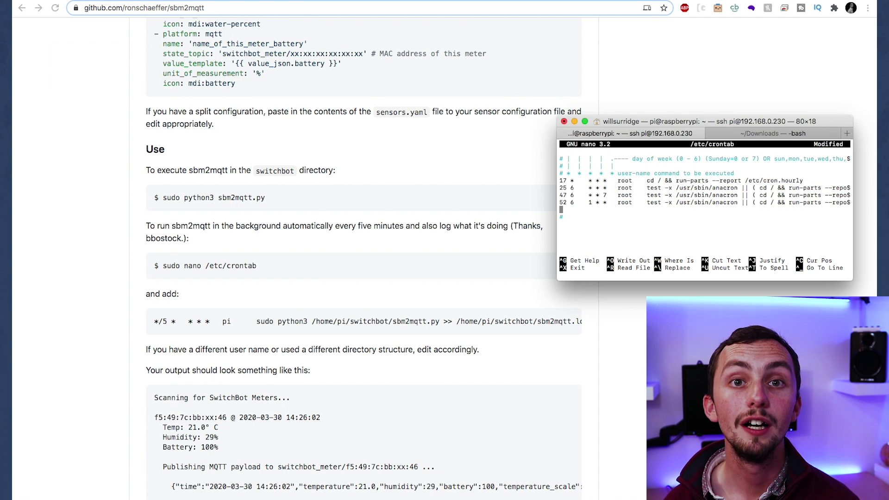
pyautogui.click(154, 319)
pyautogui.moveTo(154, 318); pyautogui.dragTo(576, 327)
pyautogui.press('super+c')
pyautogui.press('super+Tab')
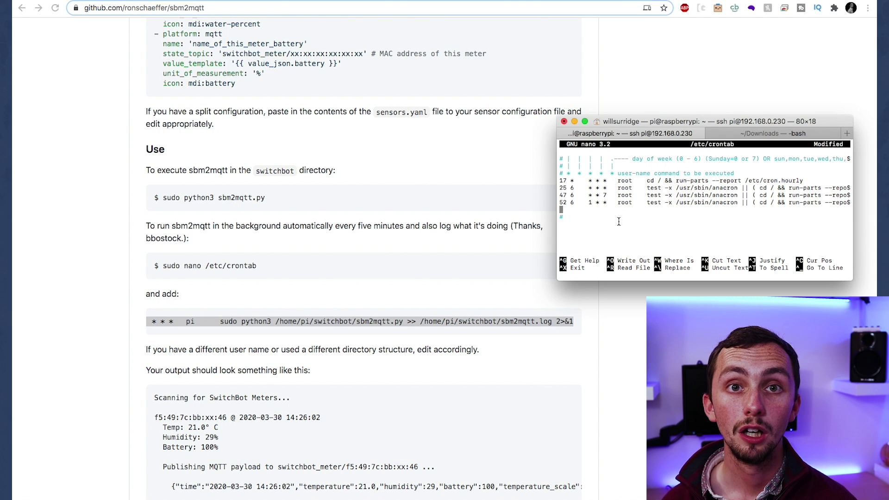
pyautogui.press('super+v')
# Step: Save the modified /etc/crontab and exit nano
pyautogui.hotkey('ctrl', 'x')
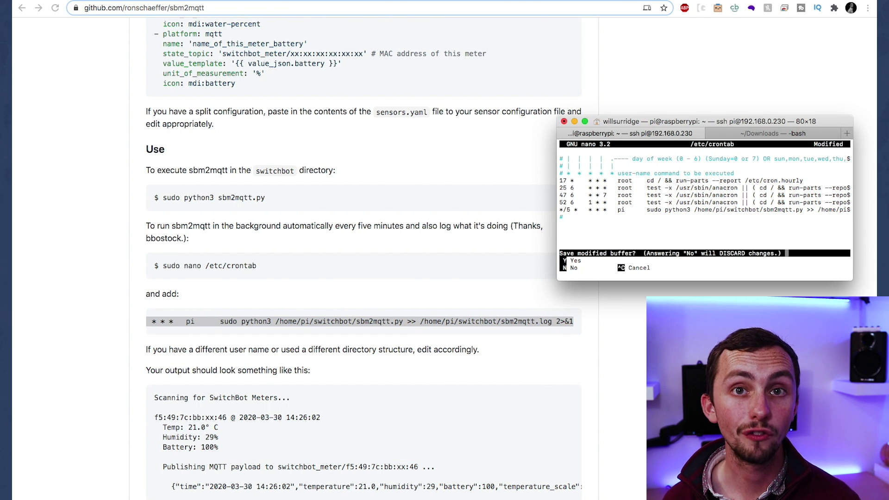
pyautogui.press('y')
pyautogui.press('Return')
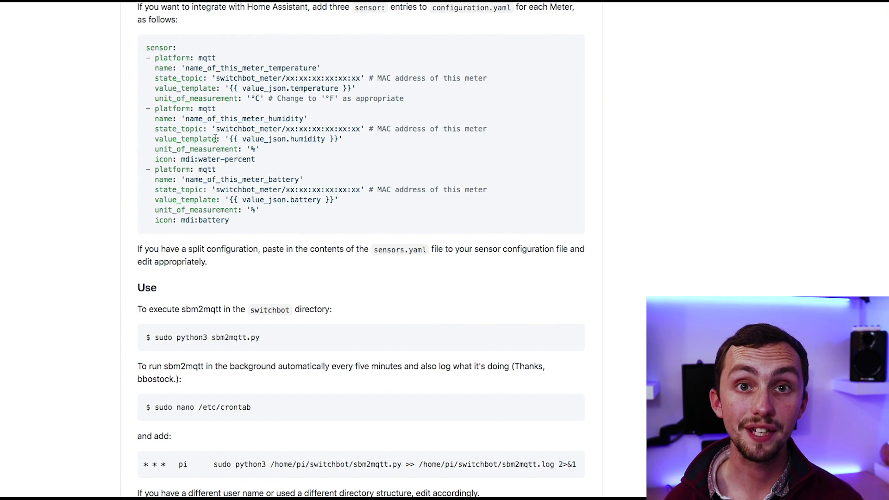
# Step: Copy the README's example MQTT sensor YAML block
pyautogui.moveTo(147, 48); pyautogui.dragTo(237, 221)
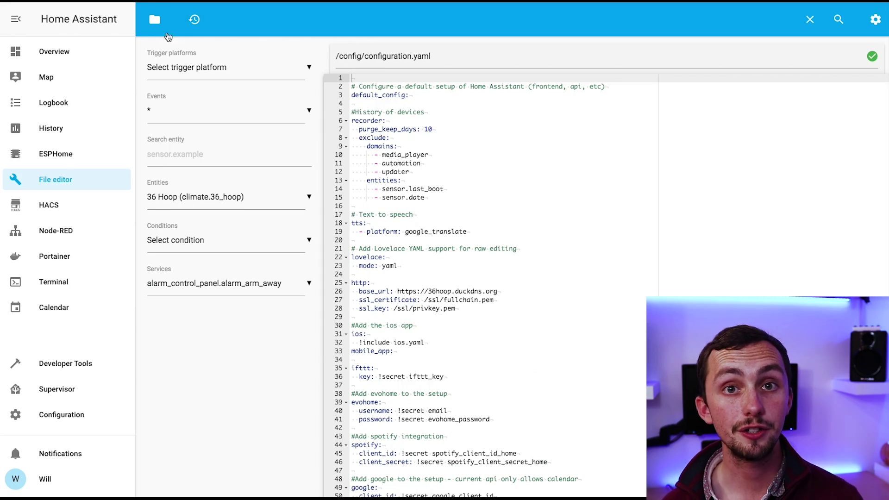
pyautogui.scroll(-7, 429, 301)
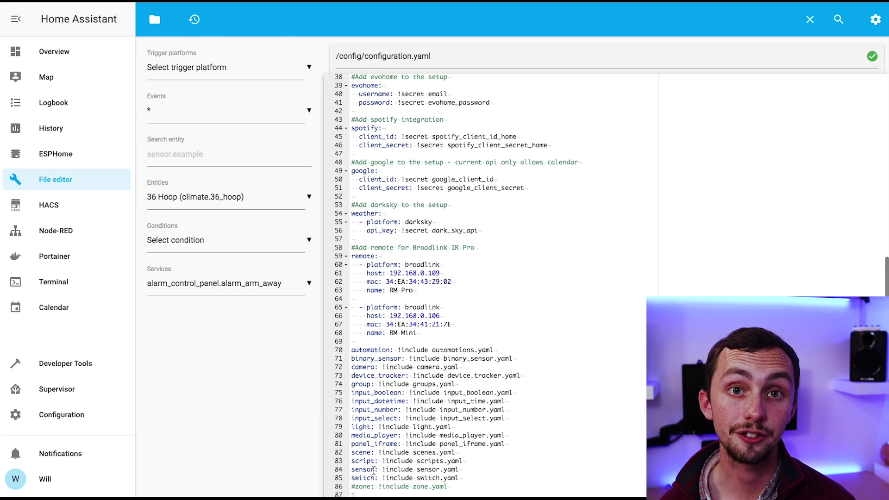
pyautogui.moveTo(350, 469); pyautogui.dragTo(459, 469)
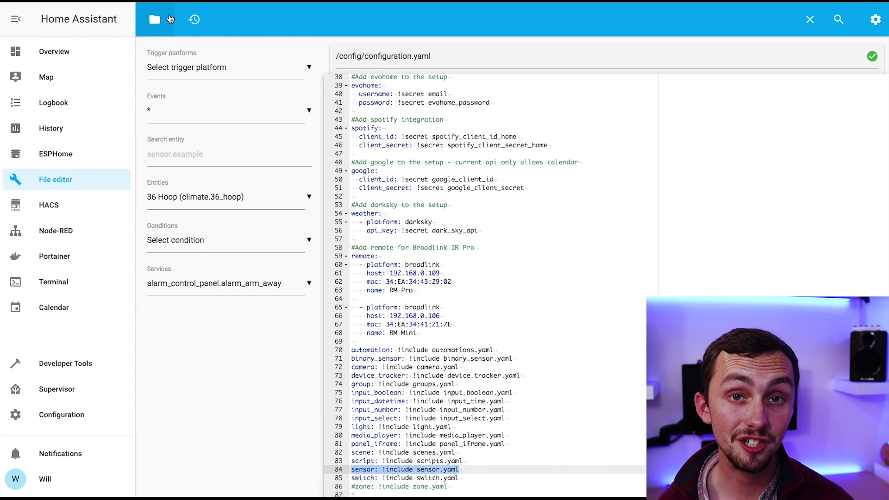
# Step: Open sensor.yaml from the file editor's configuration file list
pyautogui.click(169, 18)
pyautogui.scroll(-10, 228, 388)
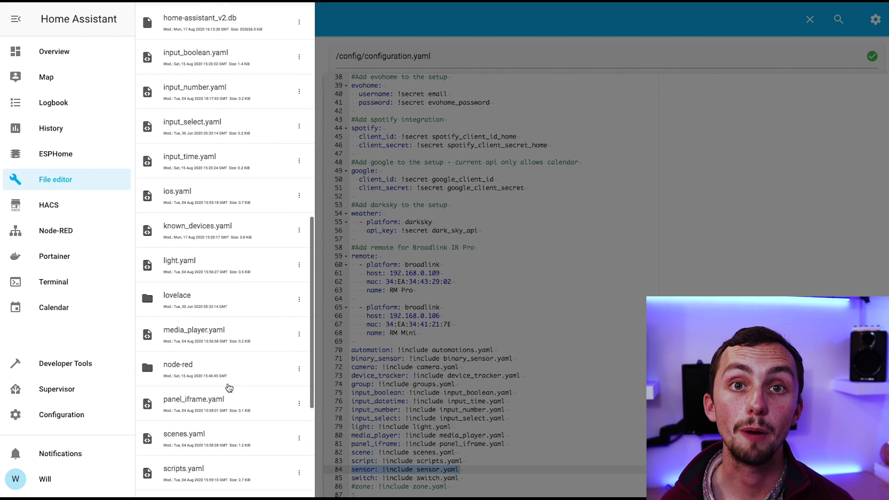
pyautogui.scroll(-5, 228, 387)
pyautogui.click(199, 336)
pyautogui.click(407, 234)
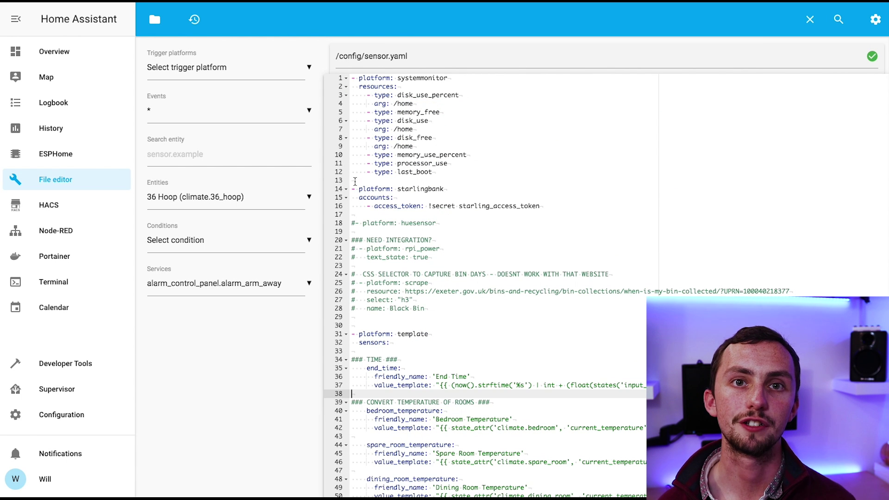
# Step: Paste the MQTT sensor YAML at line 13 under a '## Switchbot Thermometer' comment
pyautogui.click(355, 181)
pyautogui.hotkey('ctrl', 'v')
pyautogui.moveTo(444, 188); pyautogui.dragTo(313, 187)
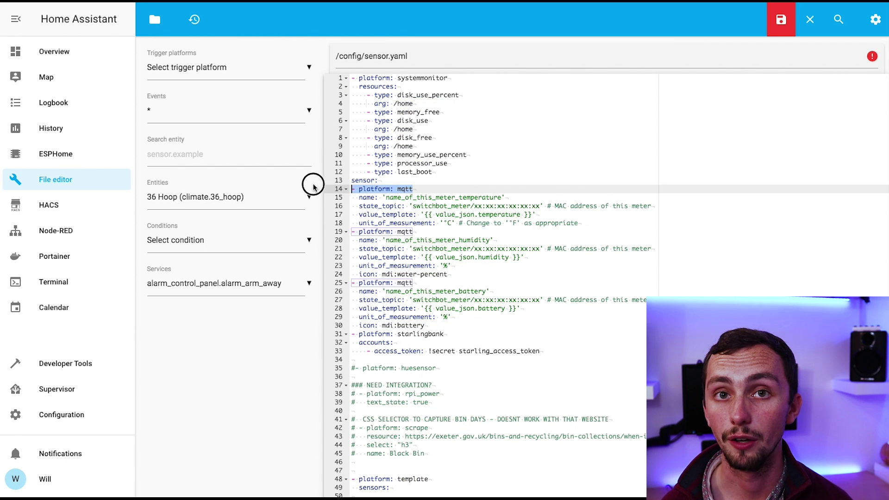
pyautogui.click(391, 180)
pyautogui.press('BackSpace')
pyautogui.press('BackSpace')
pyautogui.press('BackSpace')
pyautogui.press('BackSpace')
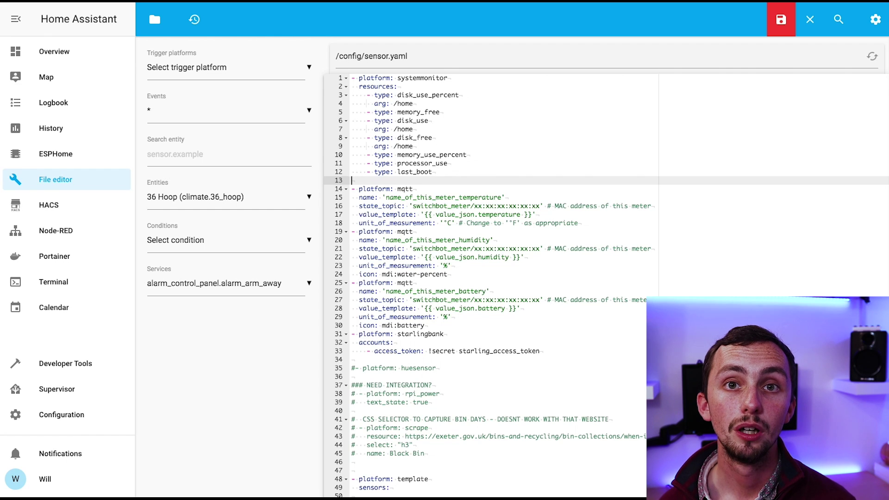
pyautogui.write('##')
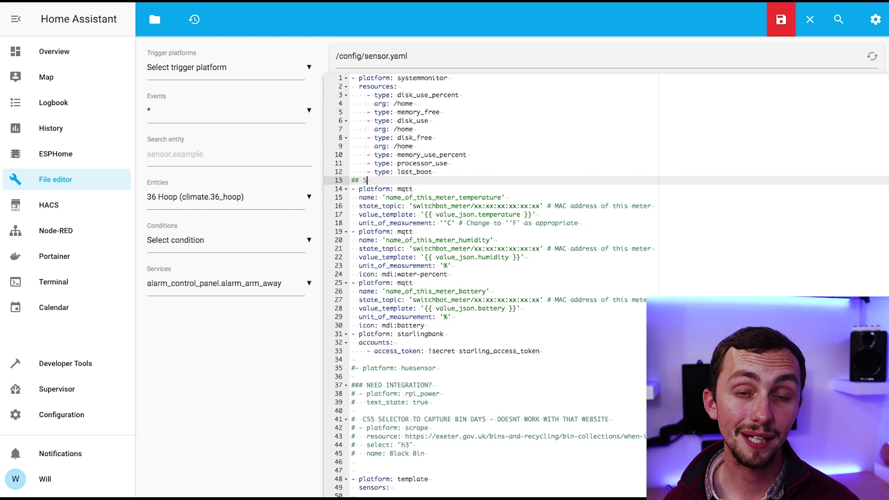
pyautogui.write(' Switchbot Ther')
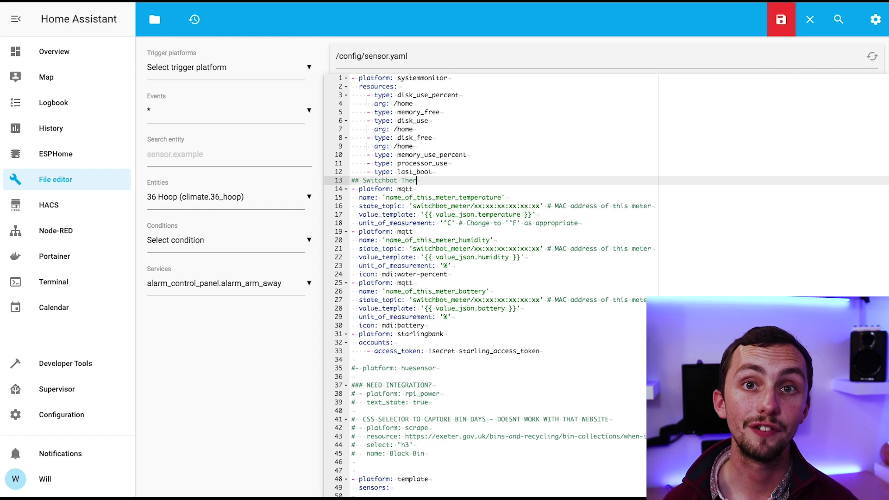
pyautogui.write('mometer')
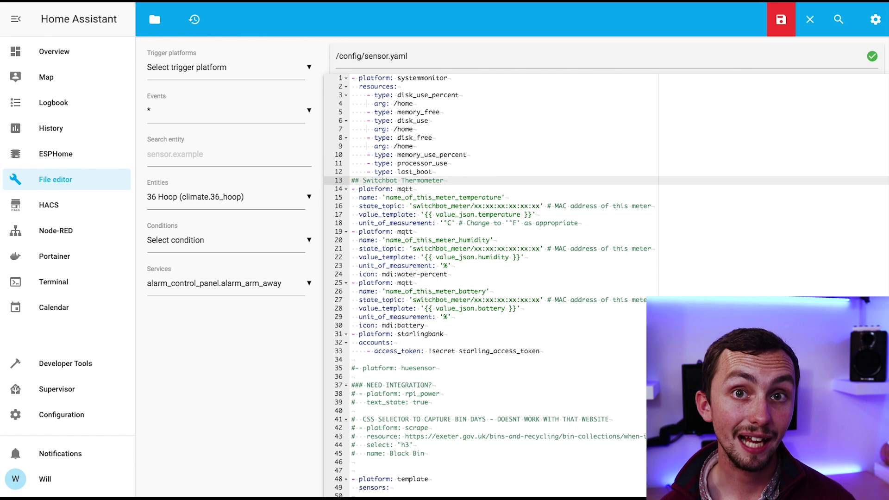
pyautogui.press('Up')
pyautogui.press('Return')
pyautogui.click(430, 368)
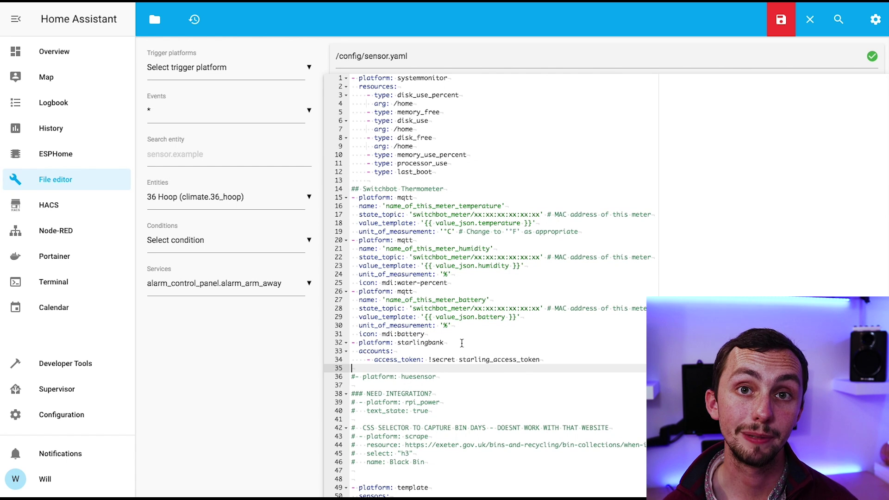
pyautogui.click(447, 334)
pyautogui.press('Return')
pyautogui.press('Return')
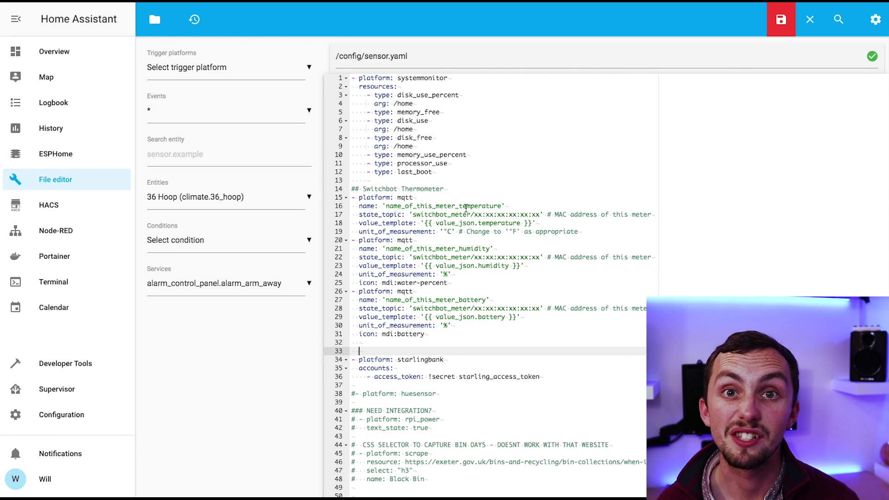
# Step: Name the sensors Switchbot Meter Temperature, Humidity and Battery
pyautogui.doubleClick(466, 207)
pyautogui.write('Switchbot Meter Temperature')
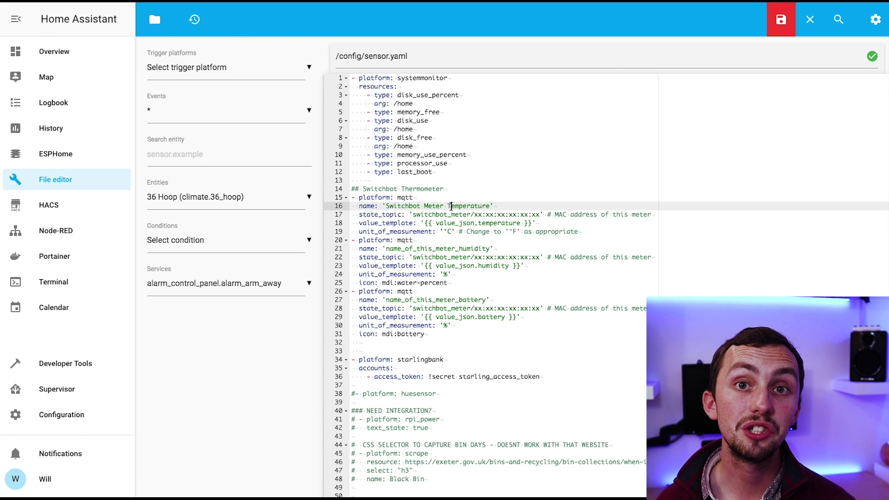
pyautogui.moveTo(463, 248); pyautogui.dragTo(385, 248)
pyautogui.write('Switchbot Meter H')
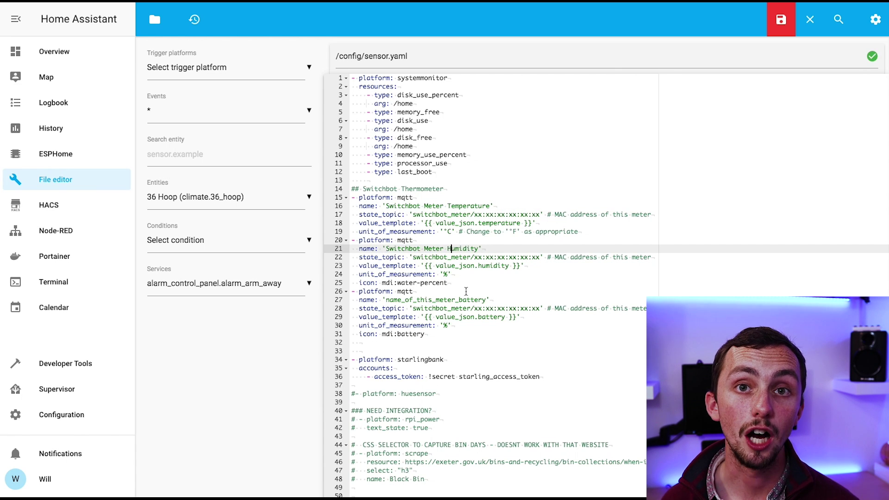
pyautogui.doubleClick(465, 300)
pyautogui.write('Switchbot Meter Battery')
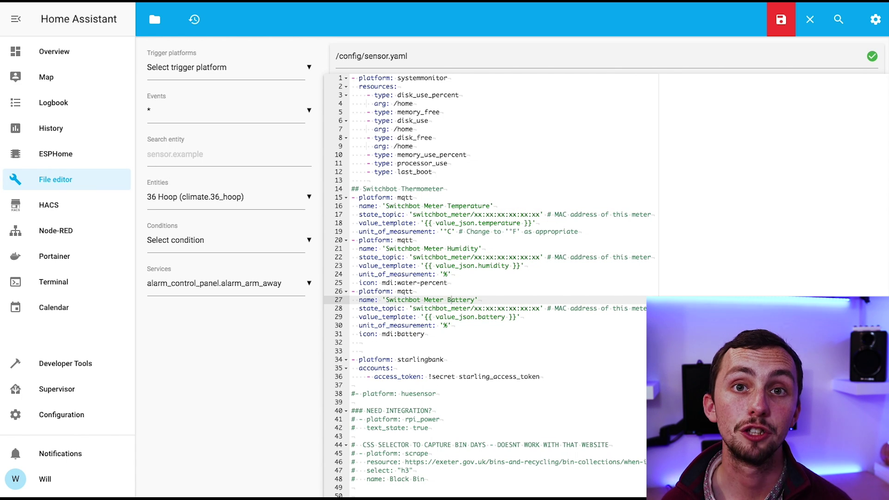
# Step: Put the meter's MAC into all three state_topic lines and save sensor.yaml
pyautogui.moveTo(540, 308); pyautogui.dragTo(473, 308)
pyautogui.hotkey('ctrl', 'v')
pyautogui.moveTo(541, 257); pyautogui.dragTo(473, 257)
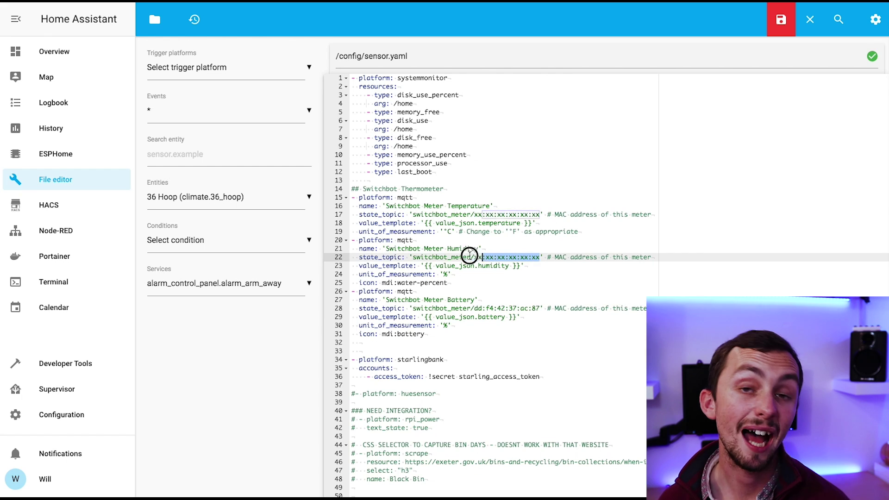
pyautogui.hotkey('ctrl', 'v')
pyautogui.moveTo(541, 214); pyautogui.dragTo(476, 213)
pyautogui.hotkey('ctrl', 'v')
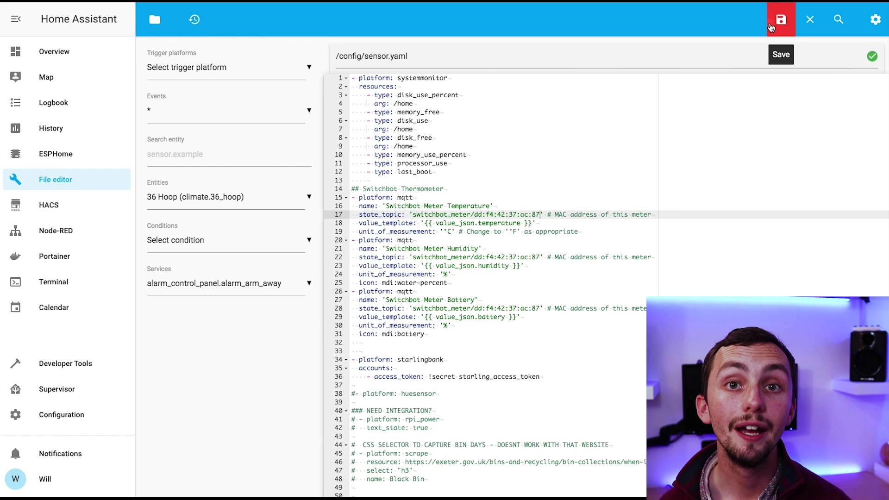
pyautogui.click(782, 27)
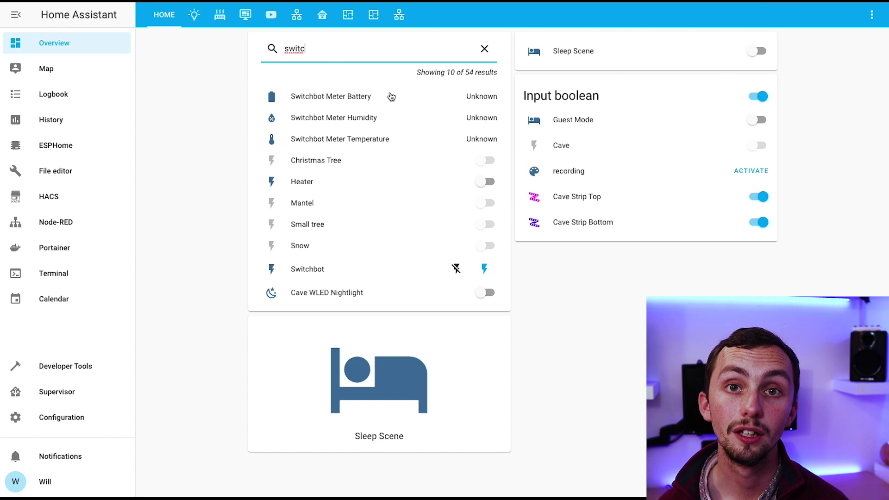